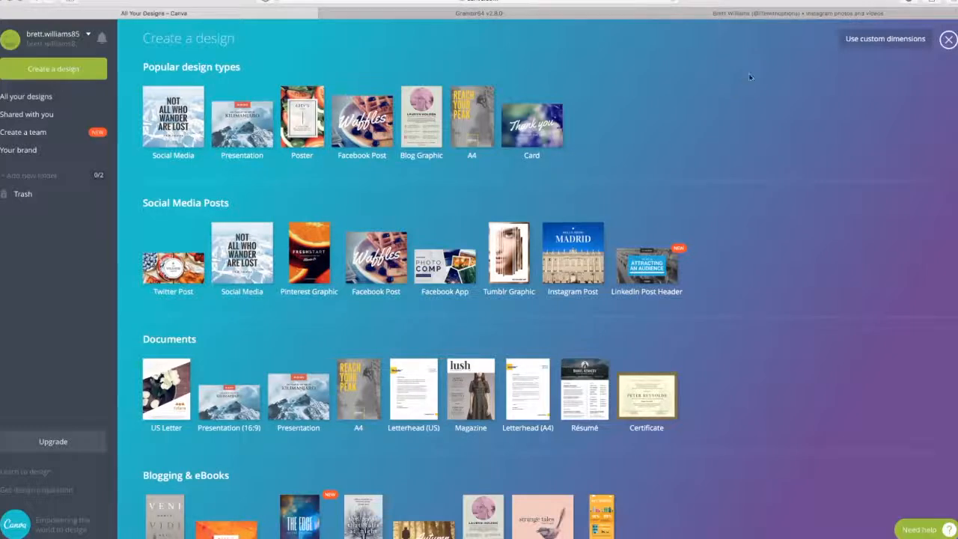
Check the quote posts on the Instagram profile for reference and create a blank Social Media design in Canva
click(837, 14)
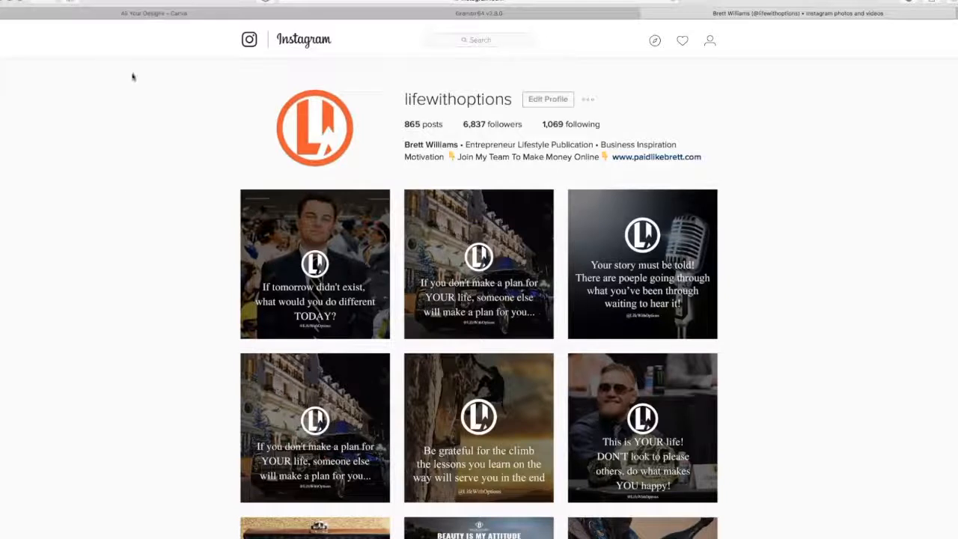
click(124, 14)
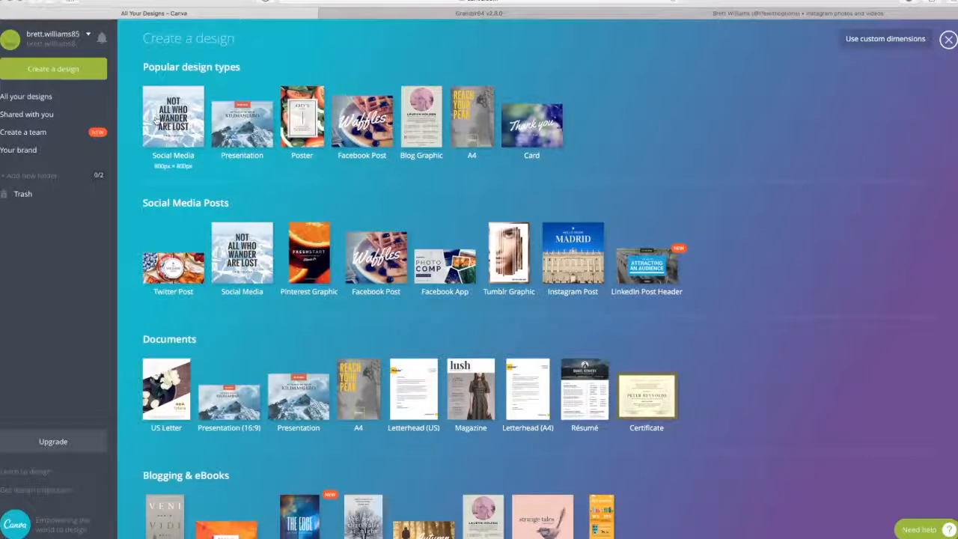
click(174, 109)
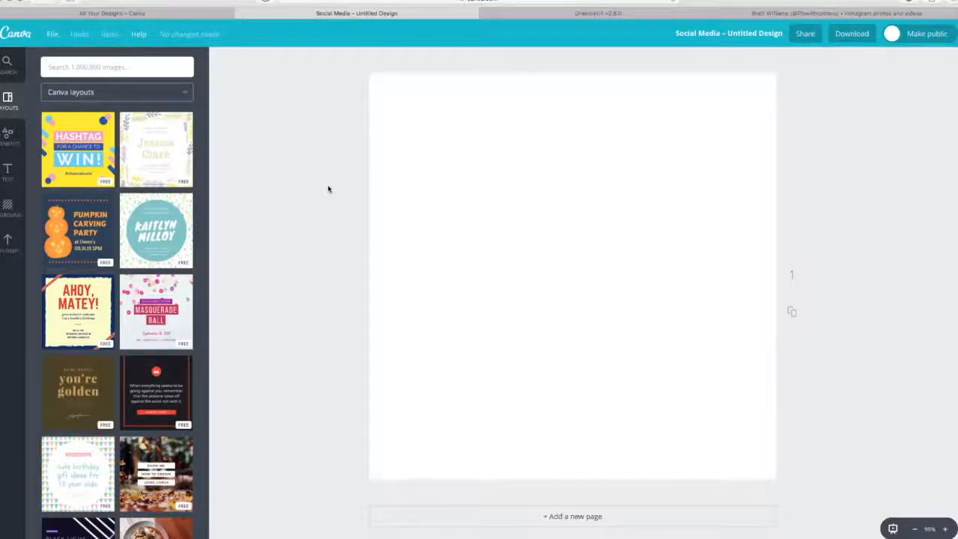
Add the uploaded sunset pool photo and enlarge it to fill the whole canvas, with the seated woman left of centre
click(7, 241)
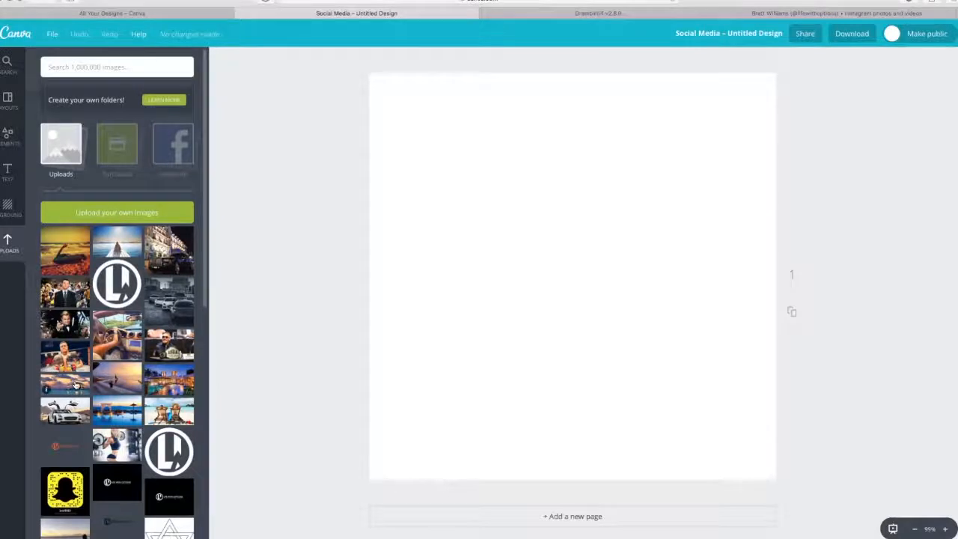
click(101, 385)
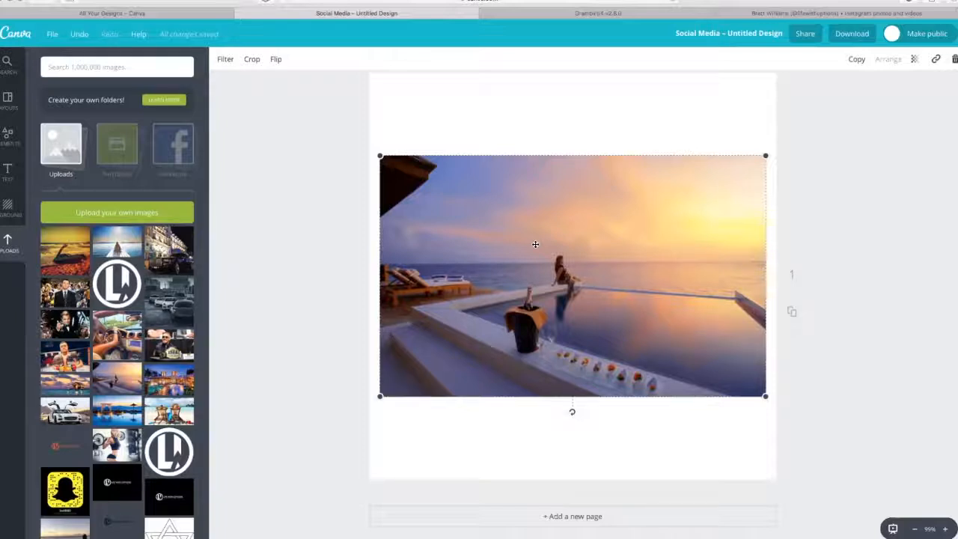
drag(535, 244, 441, 195)
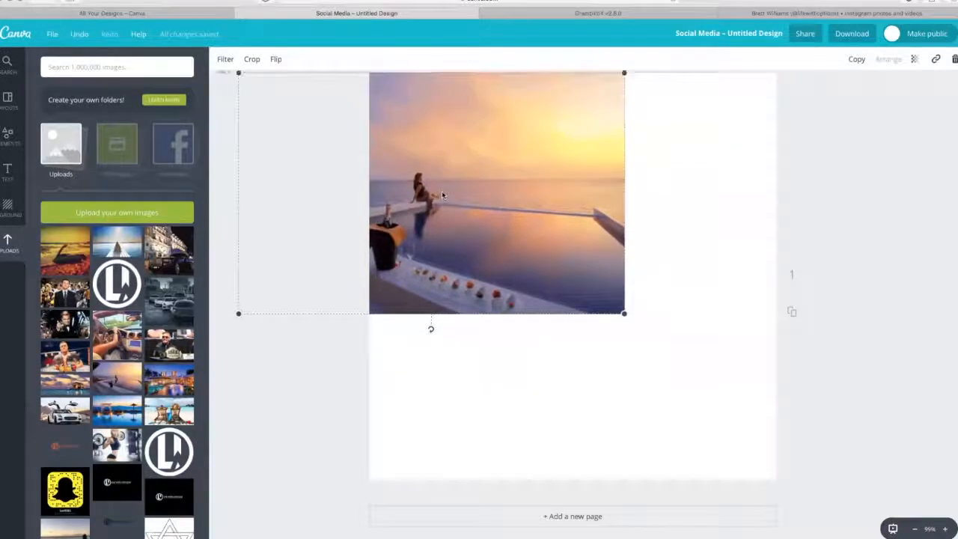
drag(624, 313, 634, 320)
drag(745, 449, 888, 471)
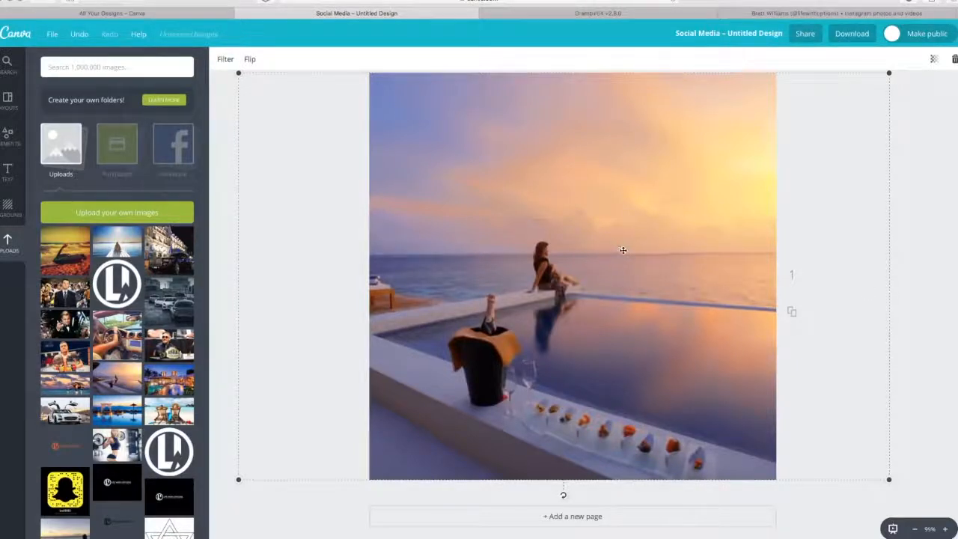
drag(669, 255, 599, 256)
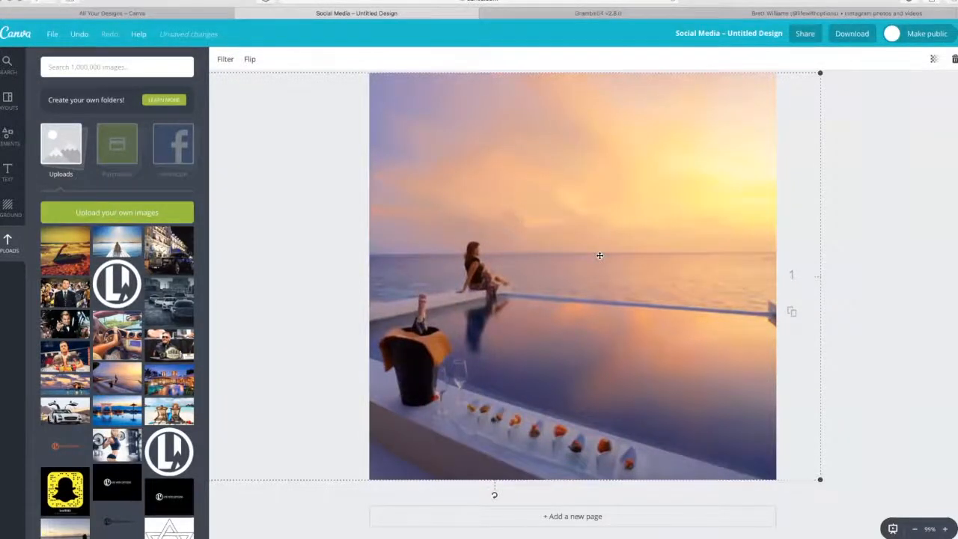
click(900, 250)
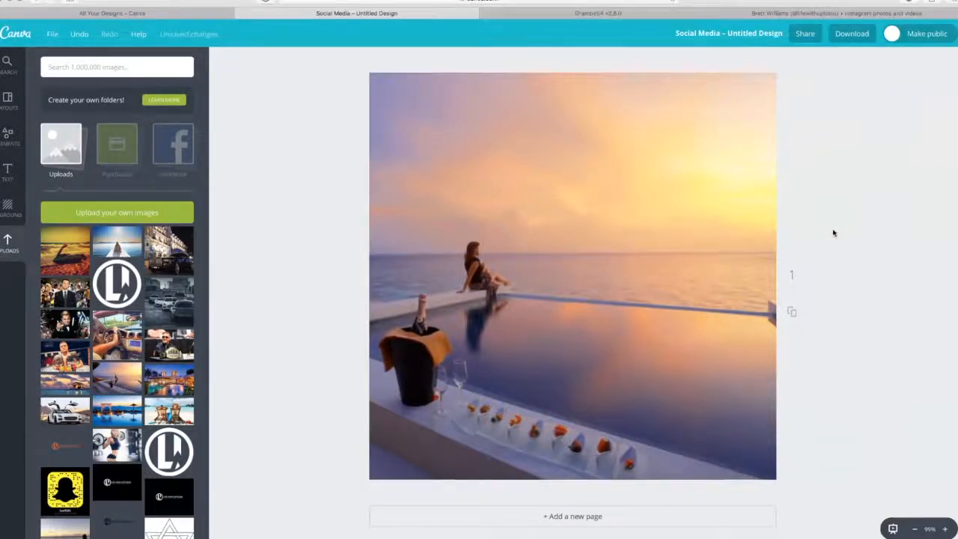
Look at the darkened quote images on the Instagram profile for reference and return to the Social Media design
click(840, 13)
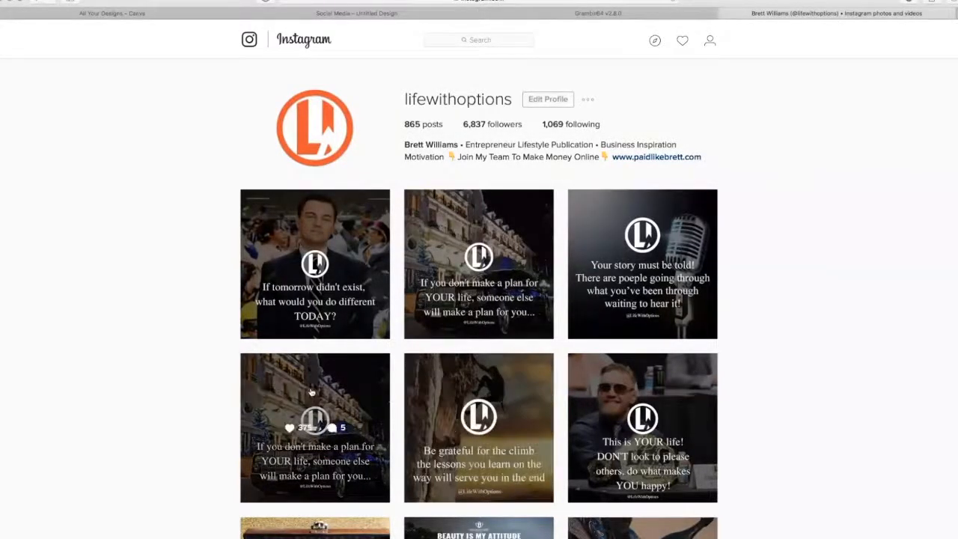
click(98, 13)
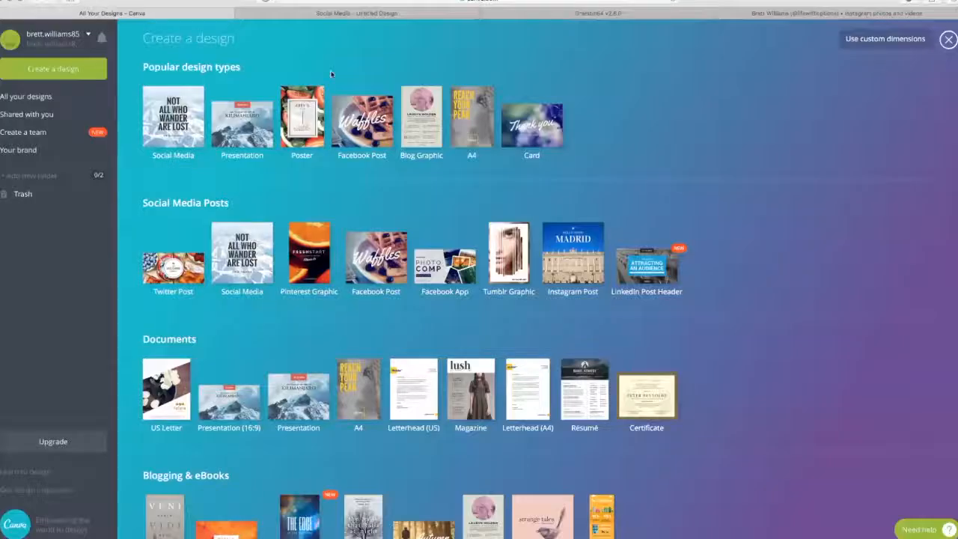
click(334, 14)
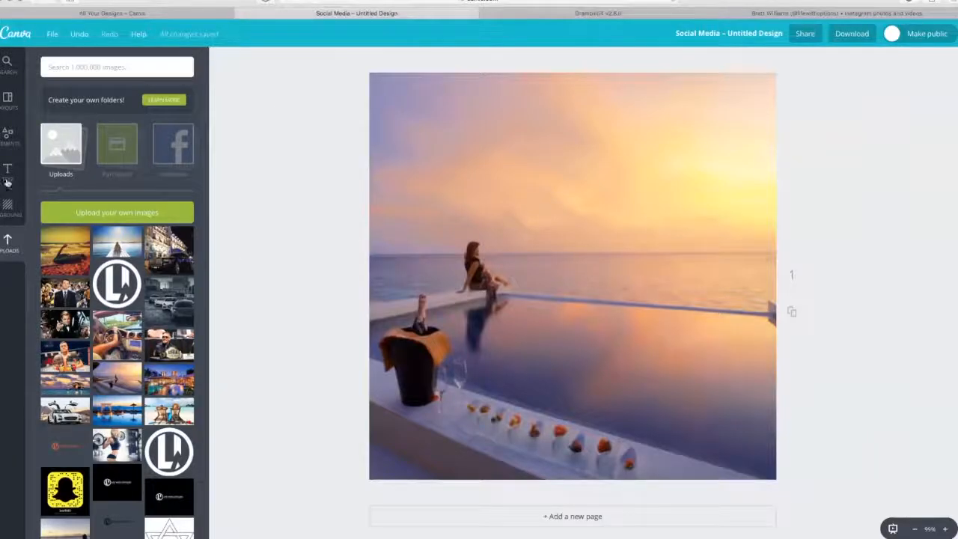
Add a square shape over the photo and enlarge it to cover the entire canvas
click(10, 138)
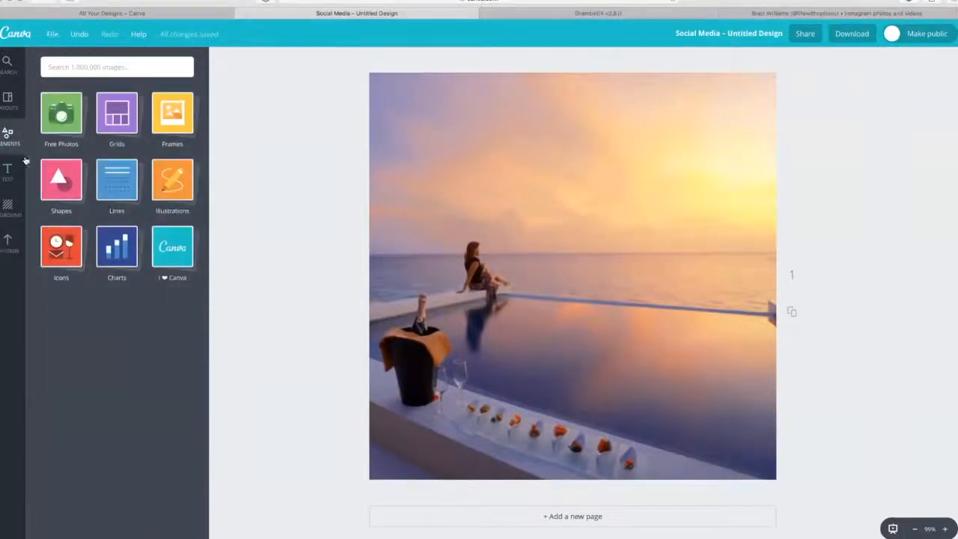
click(63, 179)
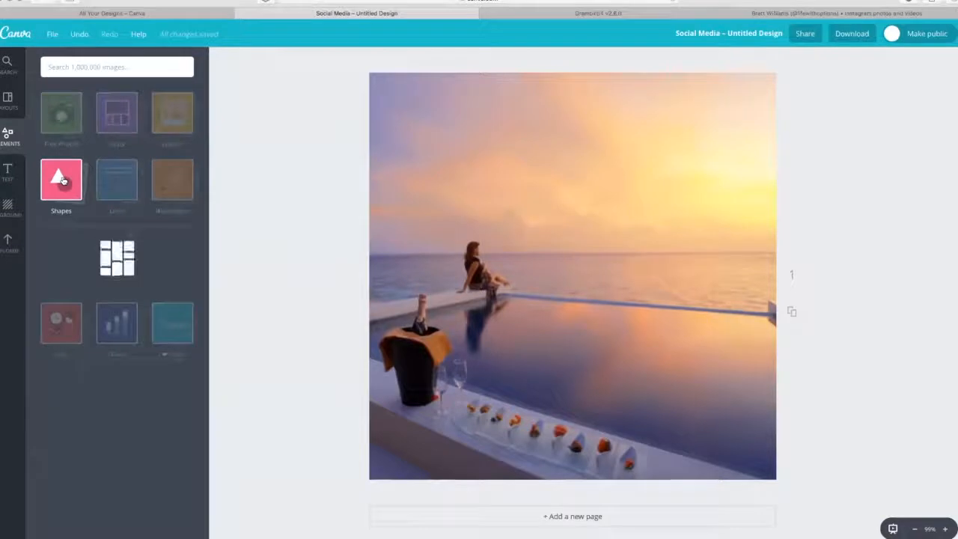
click(61, 260)
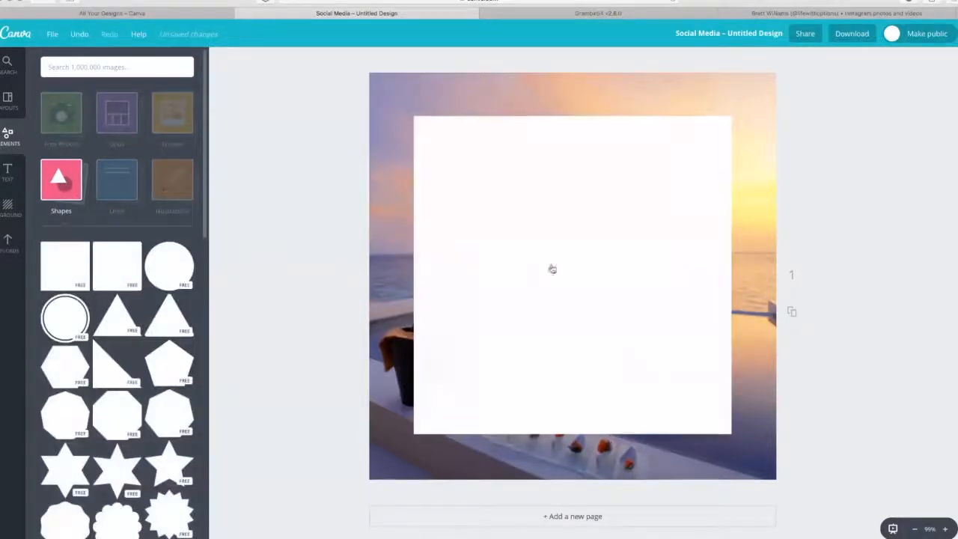
drag(638, 248, 592, 202)
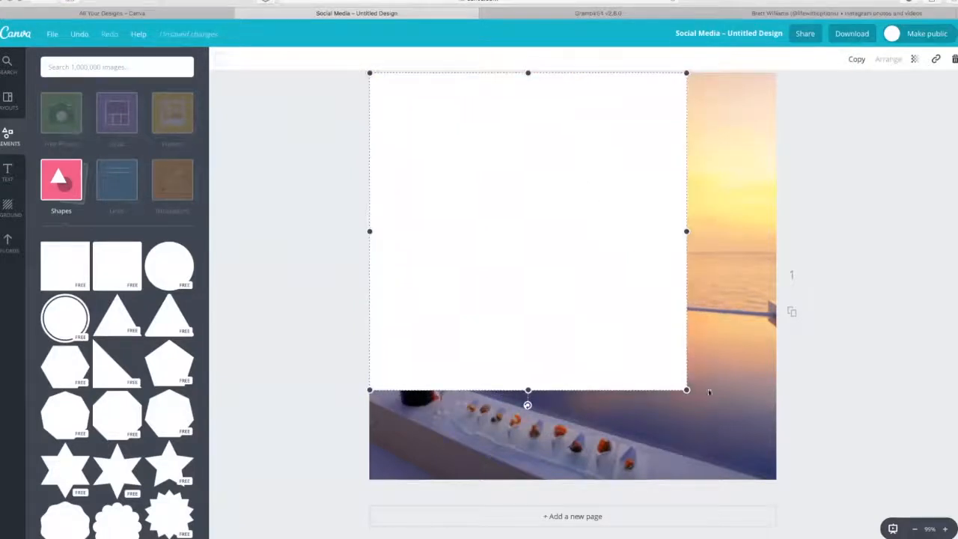
drag(687, 389, 778, 479)
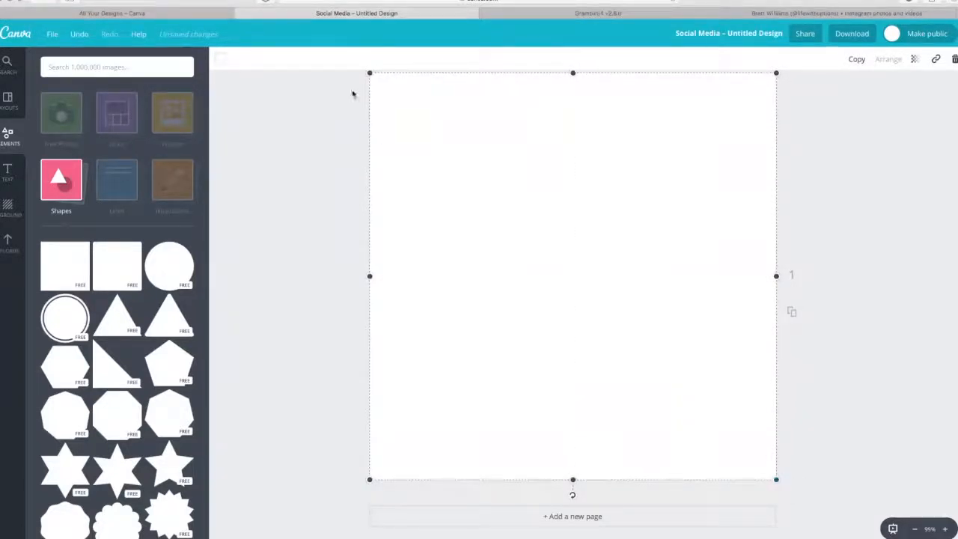
Colour the square overlay black (#000000) and set its transparency to 46
click(220, 63)
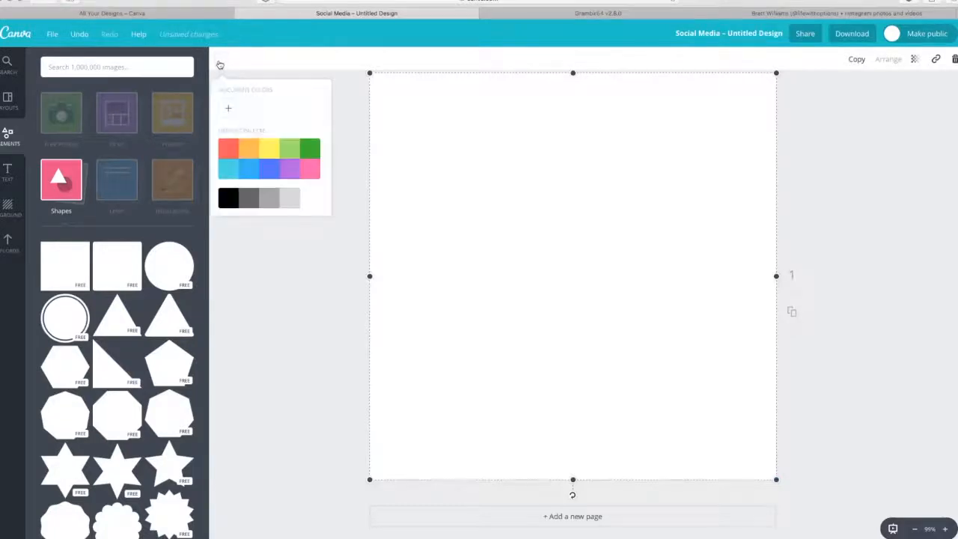
click(230, 199)
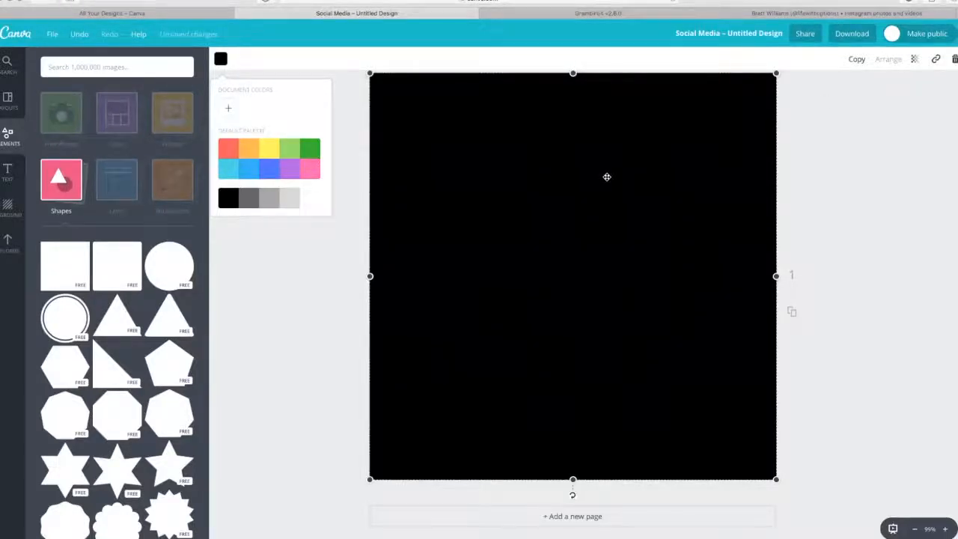
click(917, 63)
drag(889, 90, 862, 96)
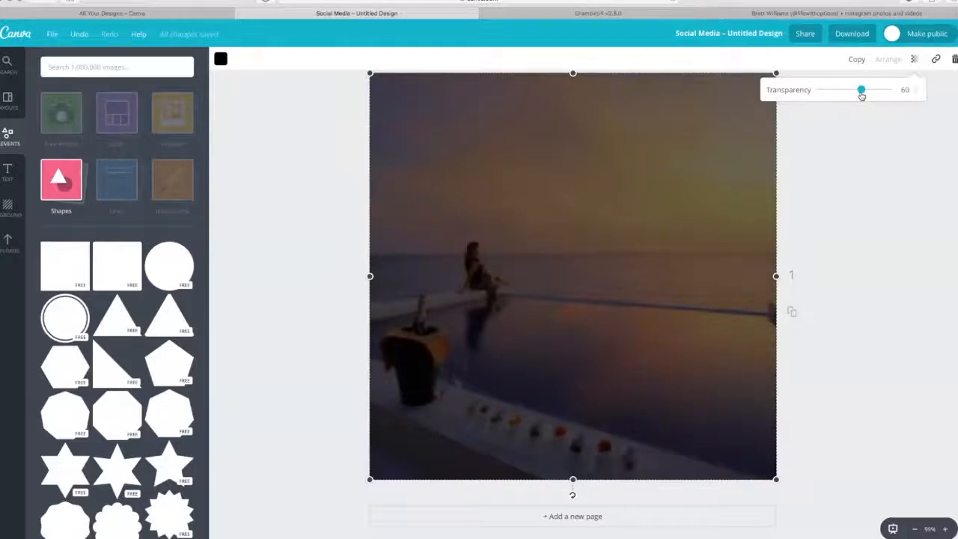
drag(862, 96, 852, 96)
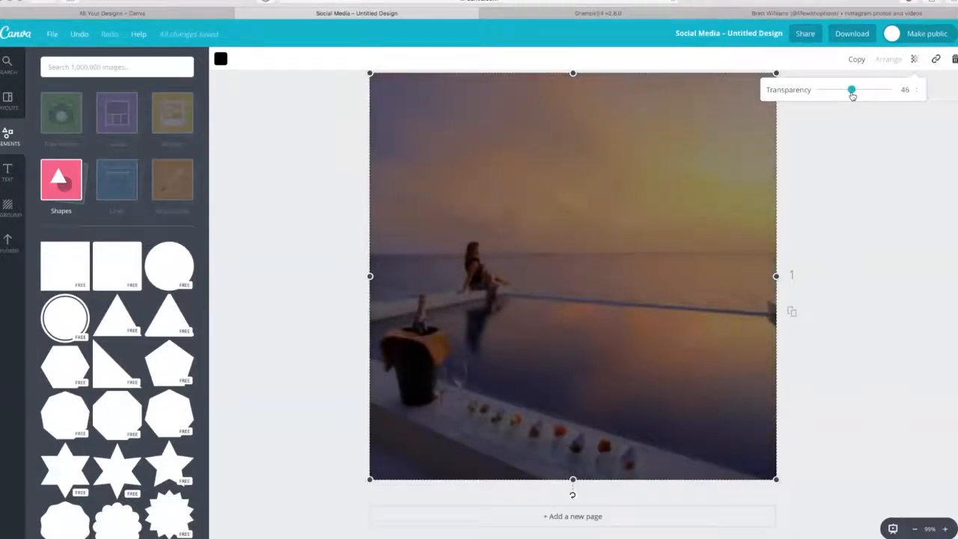
drag(852, 96, 851, 96)
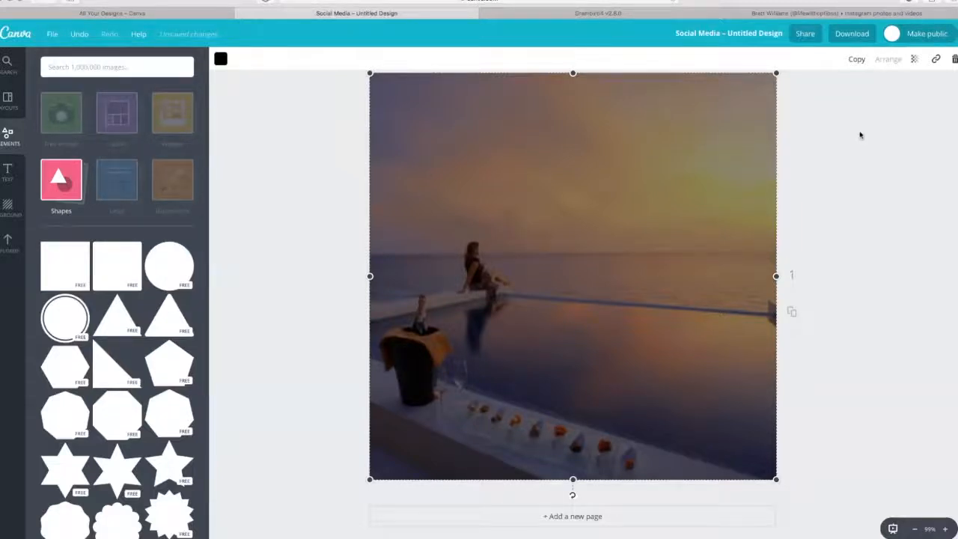
click(307, 197)
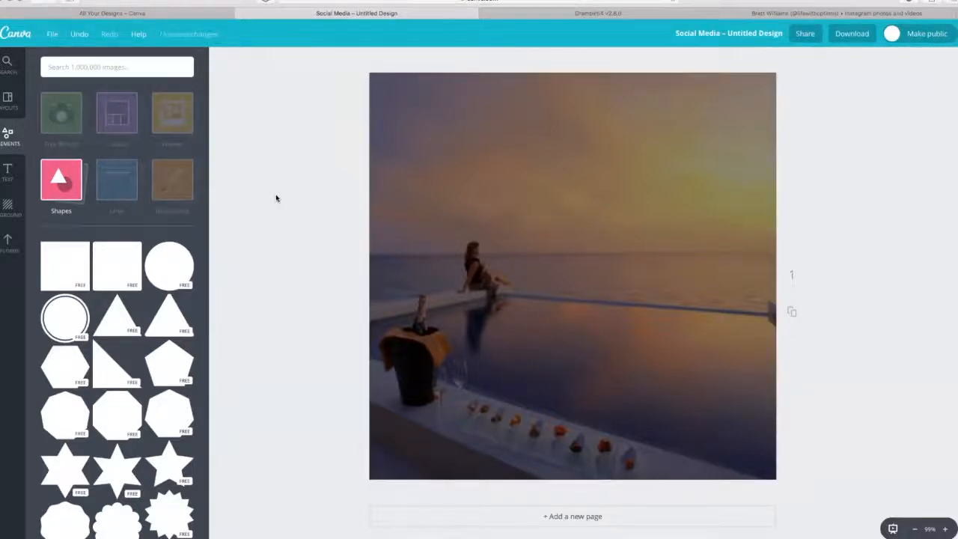
Add a heading to the design reading "Make the most of these moments as they won't come again..."
click(9, 172)
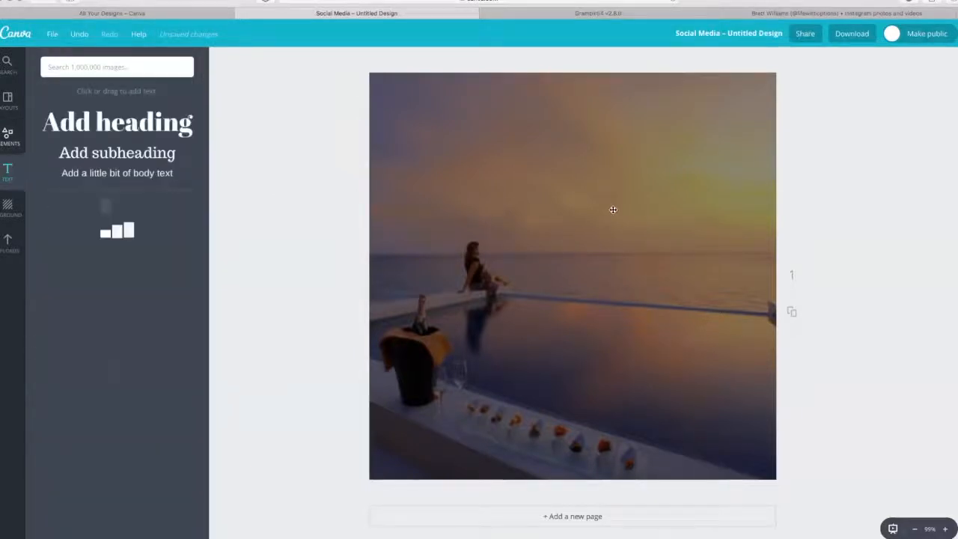
click(49, 120)
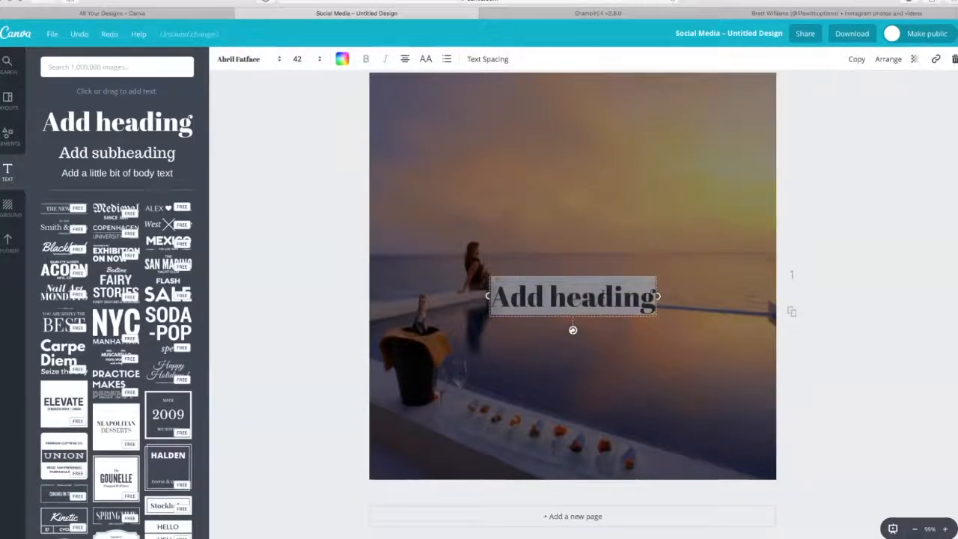
text(Mark)
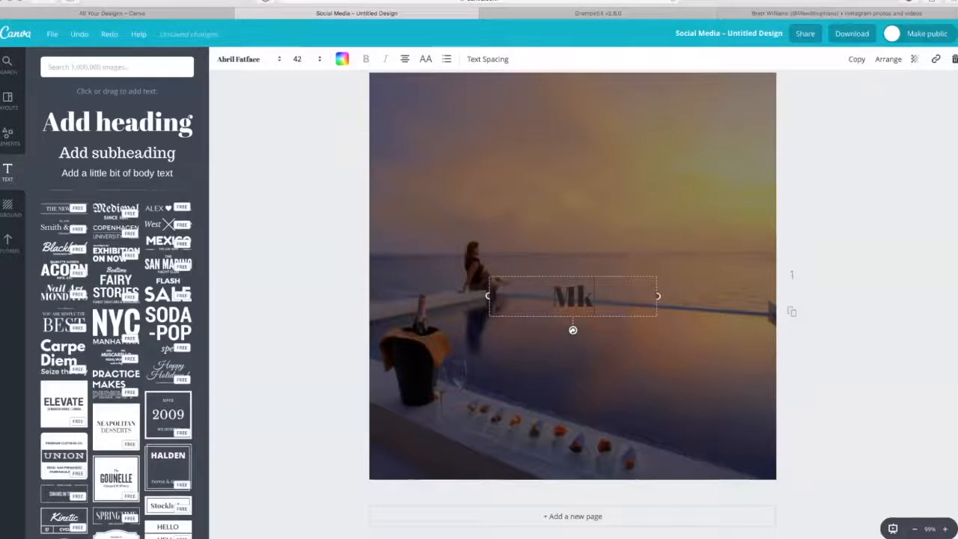
key(BackSpace)
key(BackSpace)
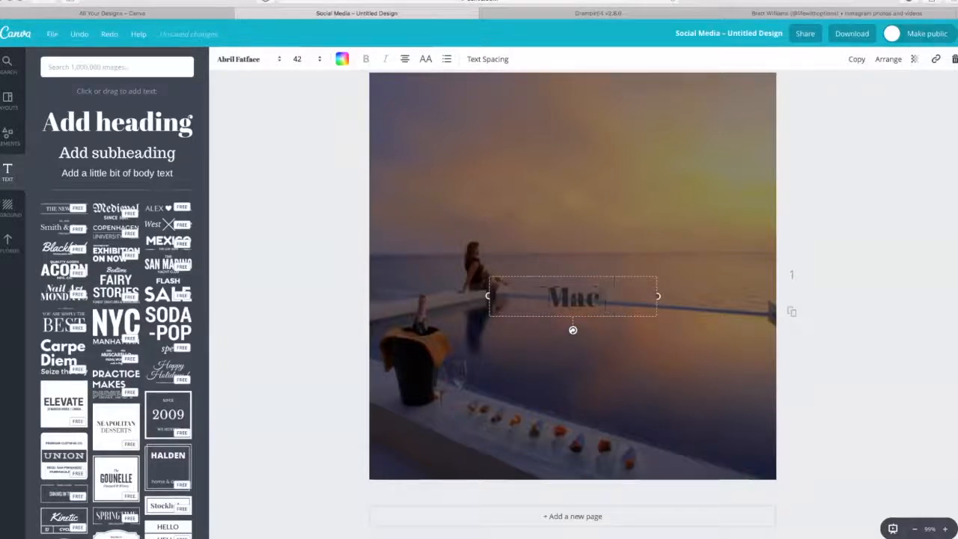
text(ke th)
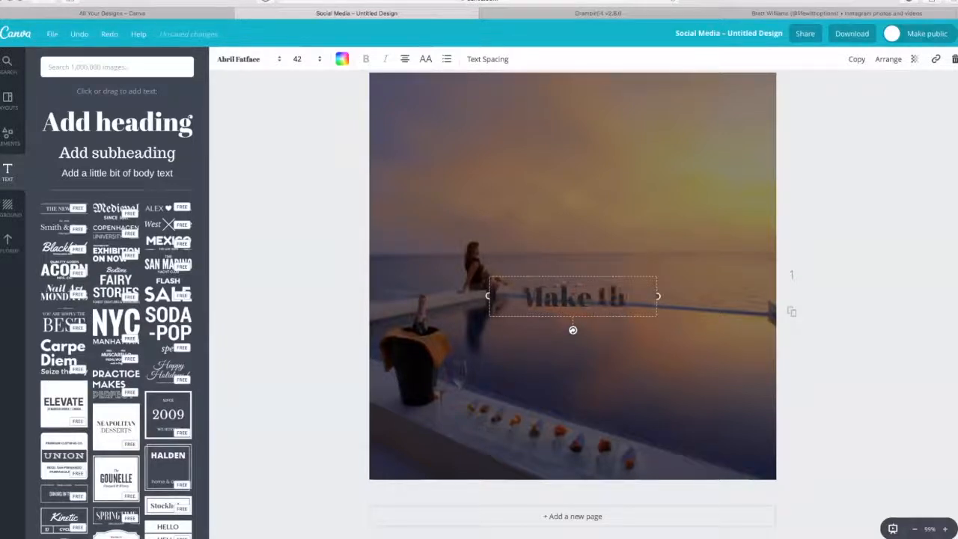
text(e most of thse)
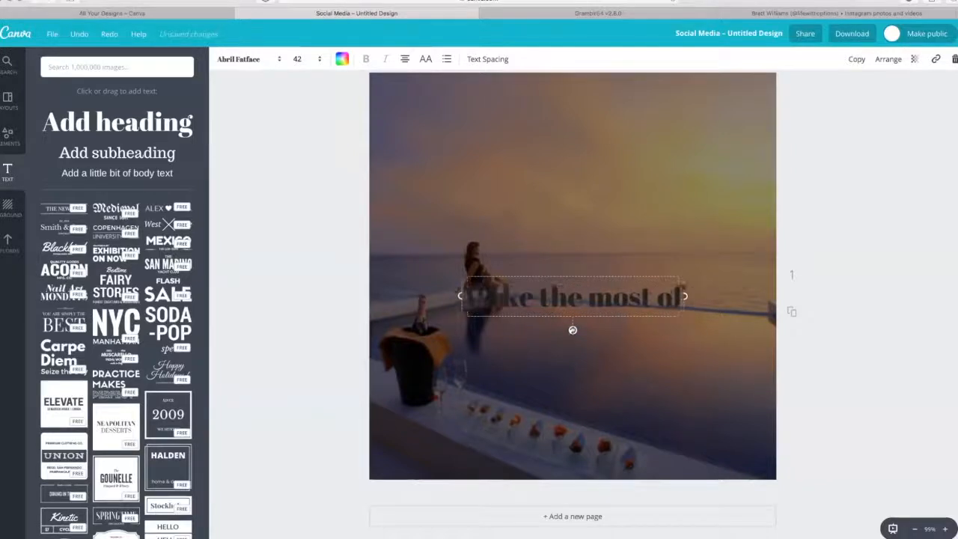
key(BackSpace)
key(BackSpace)
text(e moemtne)
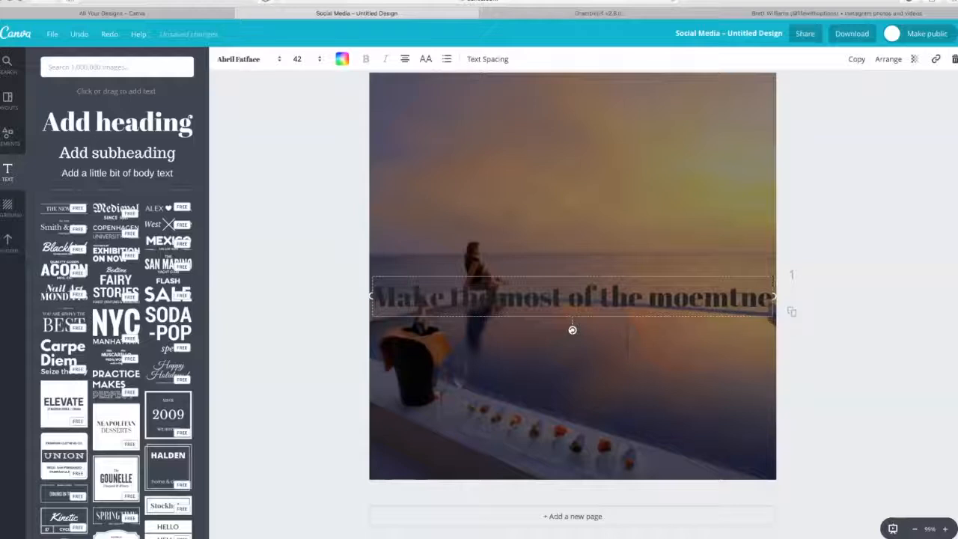
key(BackSpace)
key(BackSpace)
key(BackSpace)
key(BackSpace)
key(BackSpace)
key(BackSpace)
key(BackSpace)
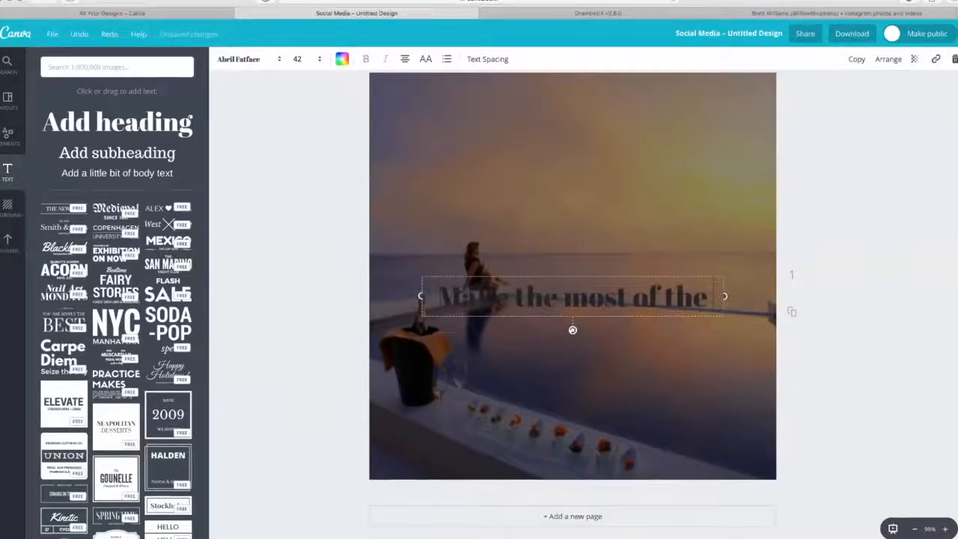
text(se)
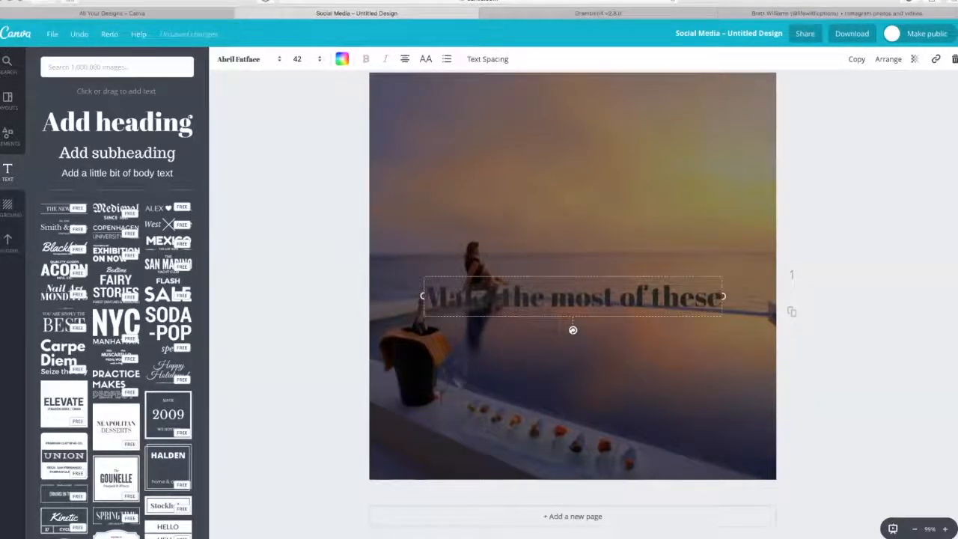
text( moments)
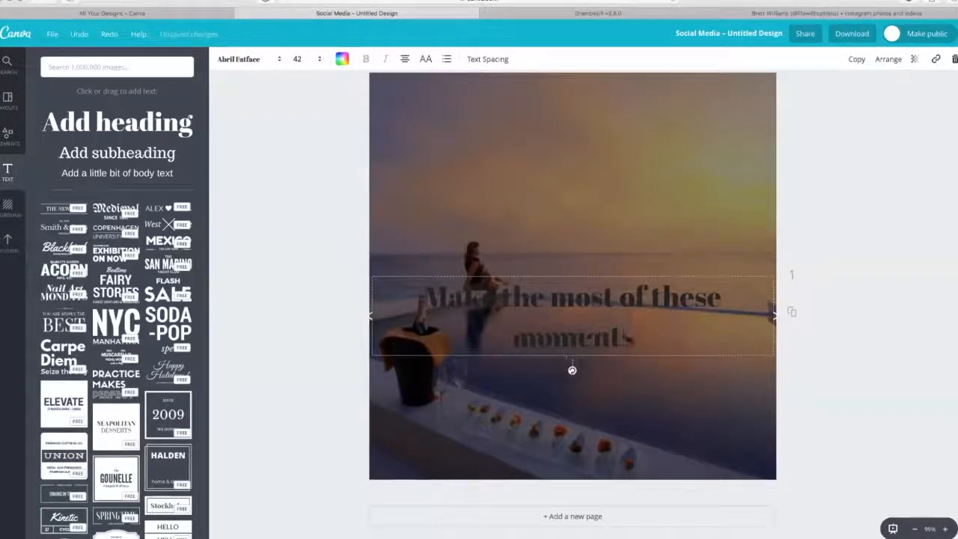
text( a)
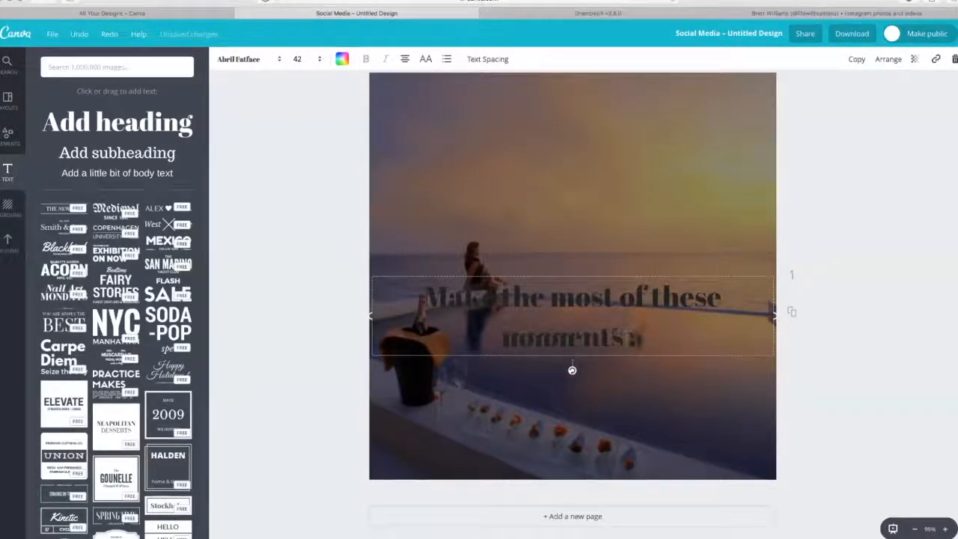
text(s they won't come)
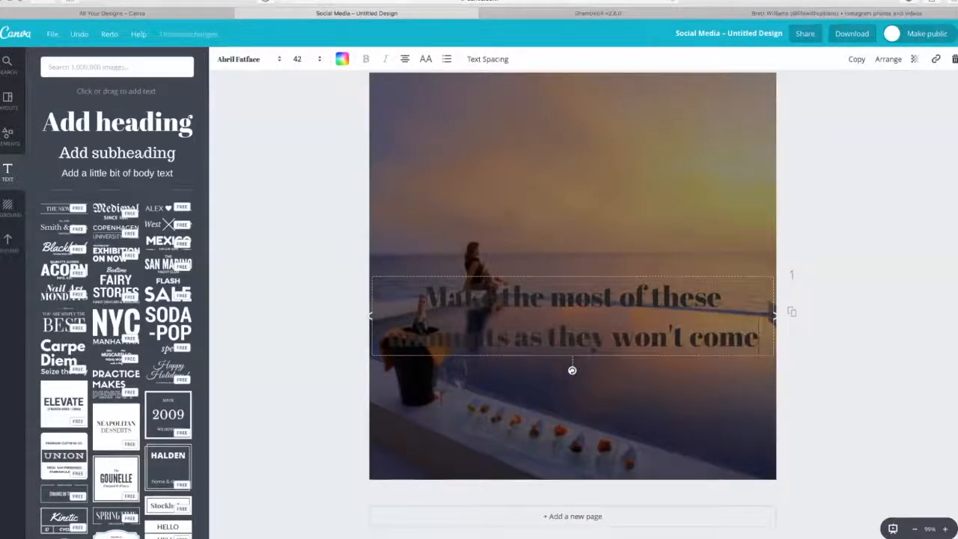
text( again)
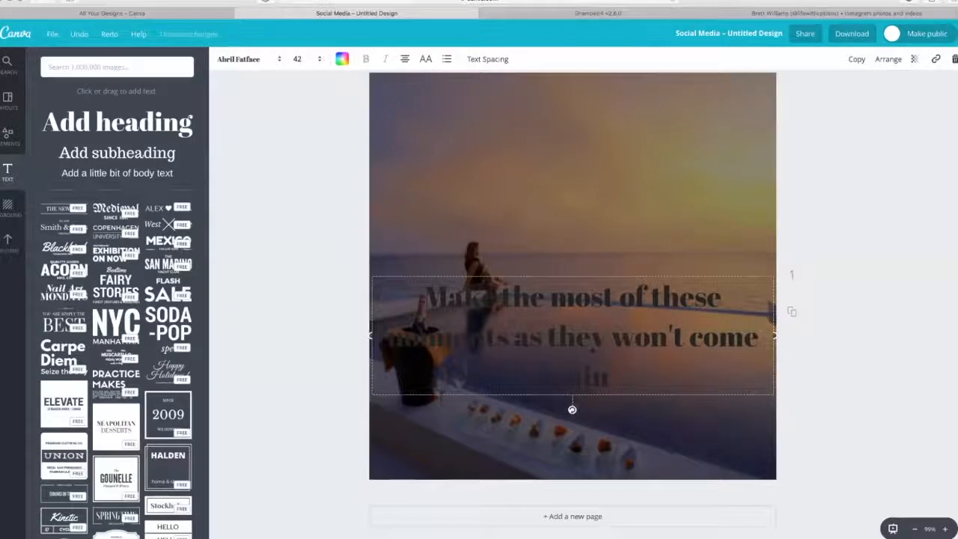
text(...)
Colour the whole quote heading white and change its font to Times Neue Roman
key(ctrl+a)
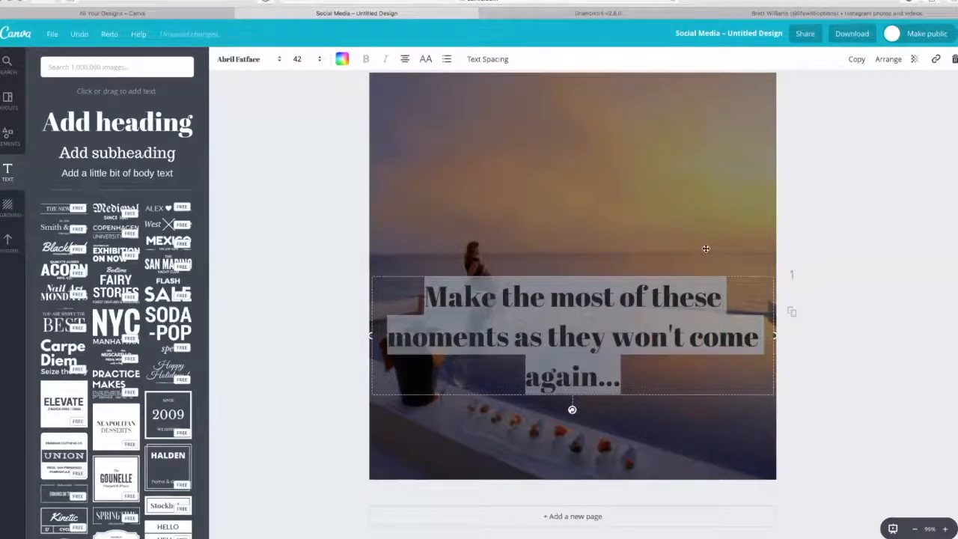
click(342, 58)
click(432, 197)
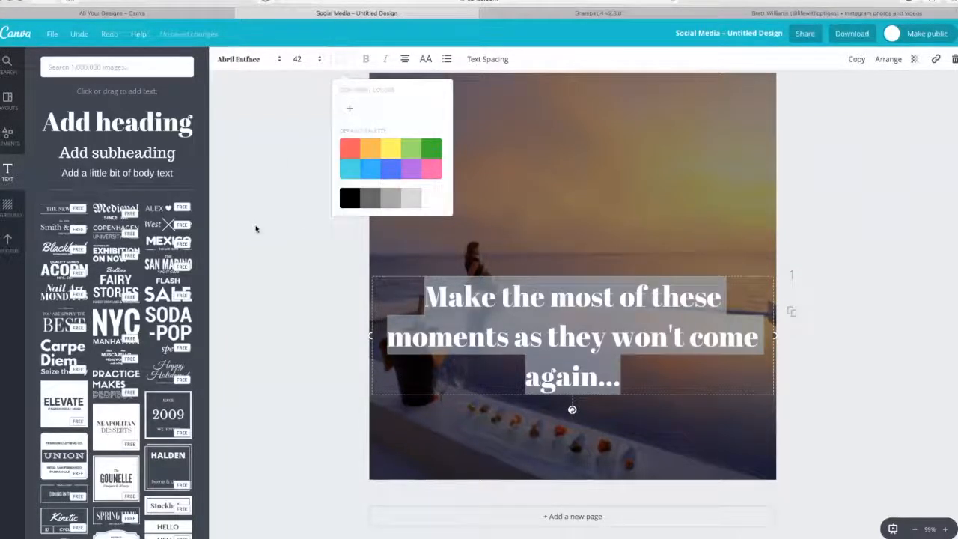
click(253, 60)
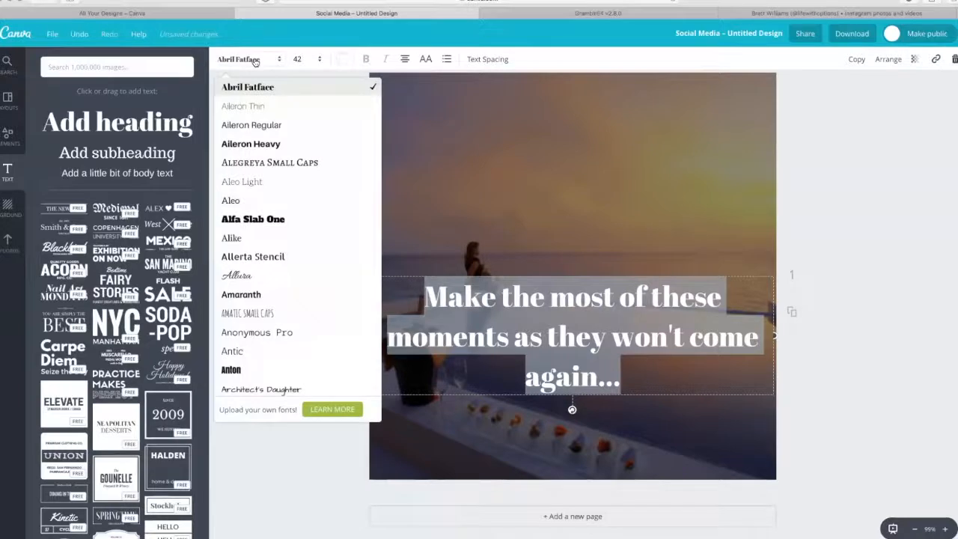
scroll(290, 122, down, 2)
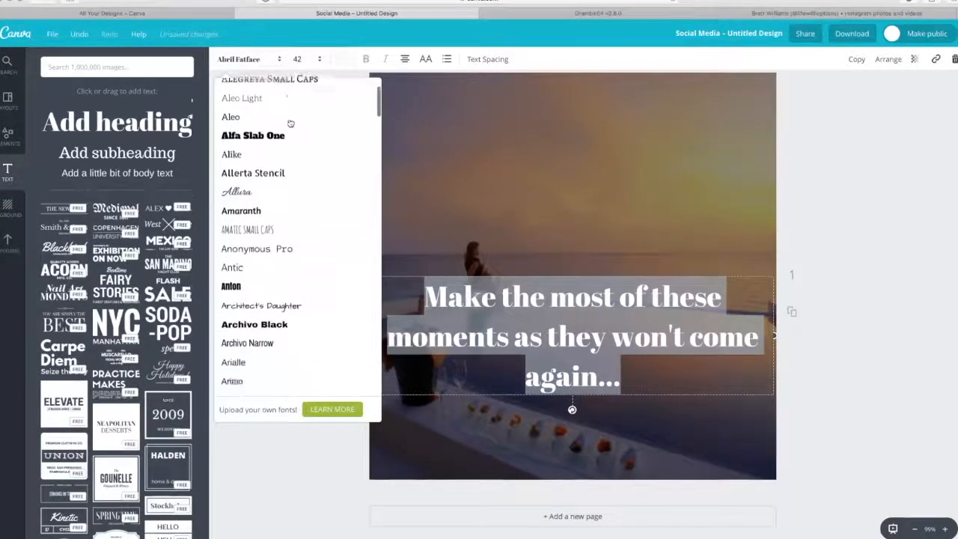
scroll(291, 122, down, 20)
scroll(291, 124, down, 20)
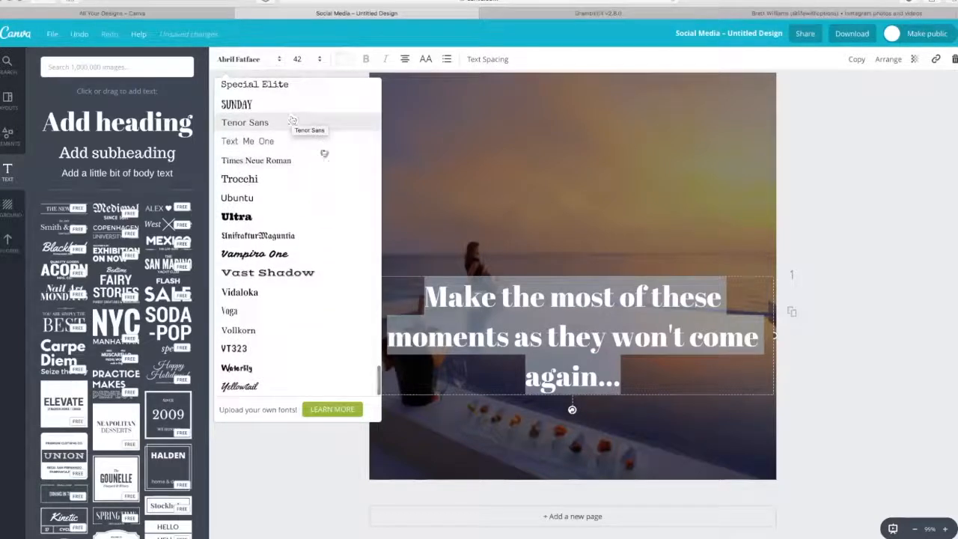
click(316, 160)
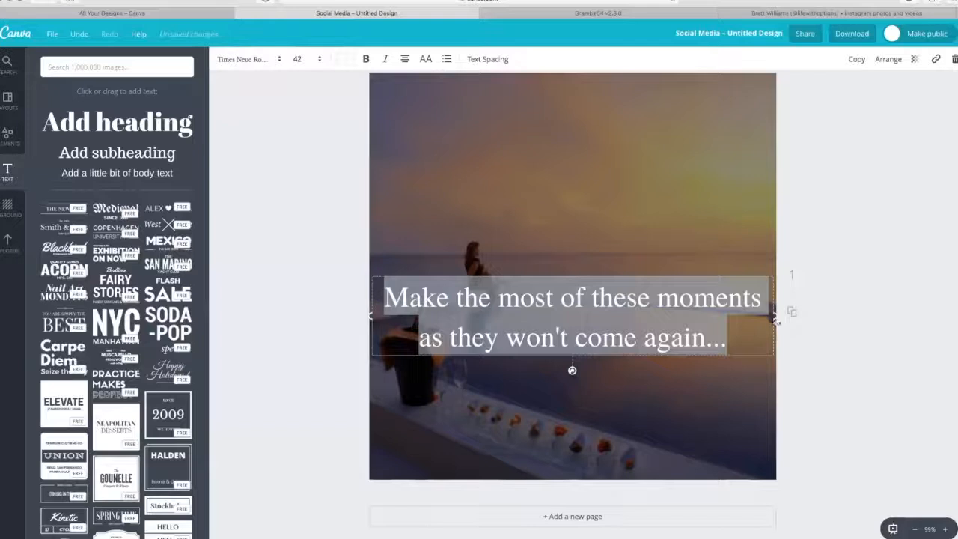
Narrow the quote's text box so it wraps onto three lines and centre it horizontally in the lower half of the canvas
drag(777, 322, 684, 331)
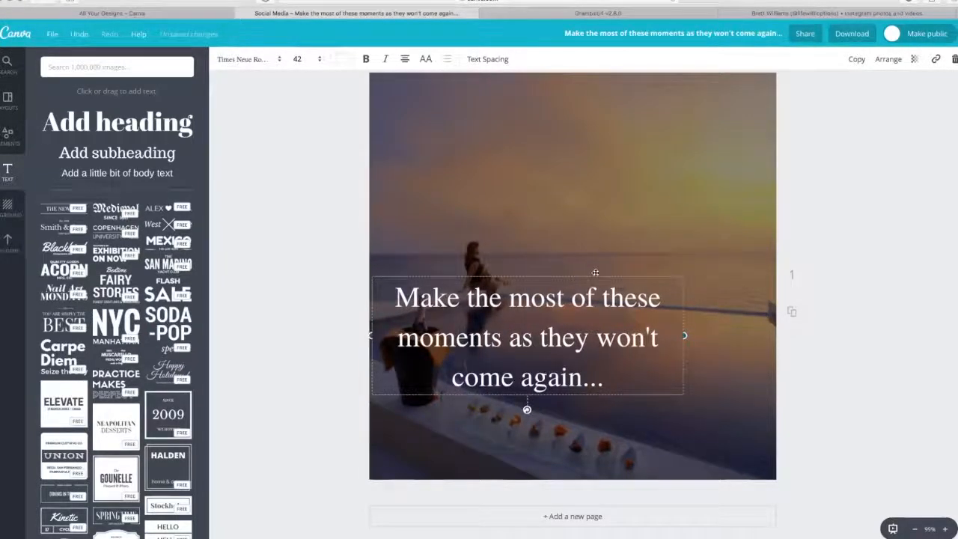
drag(610, 290, 621, 299)
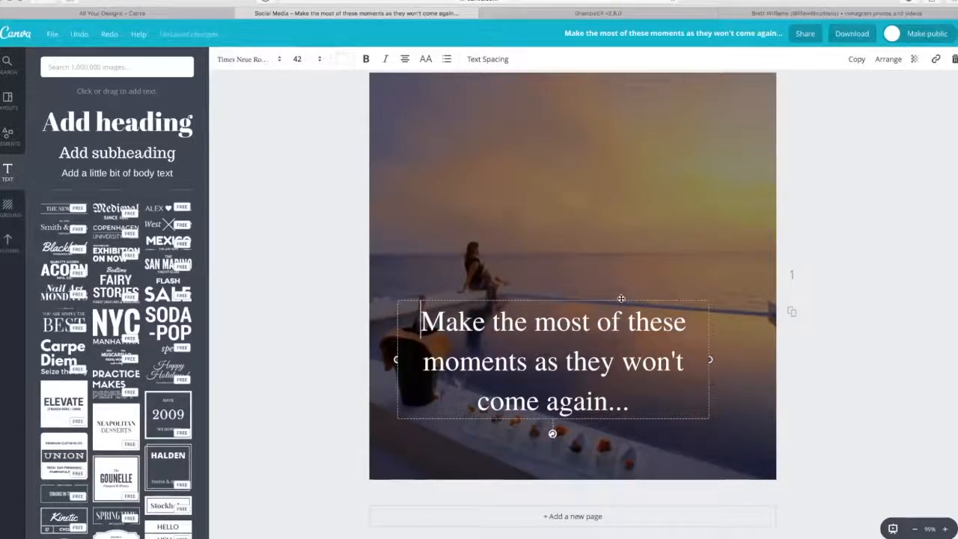
drag(621, 299, 642, 299)
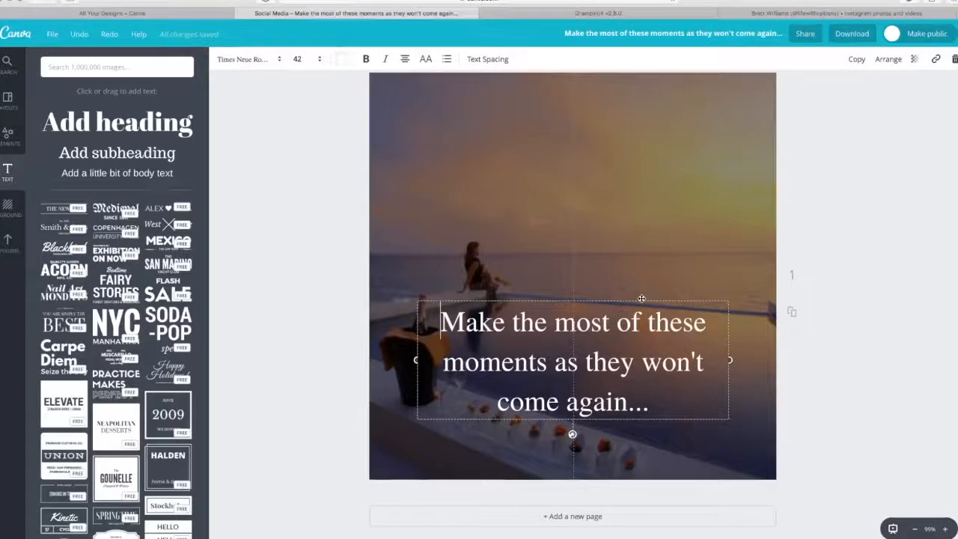
click(312, 256)
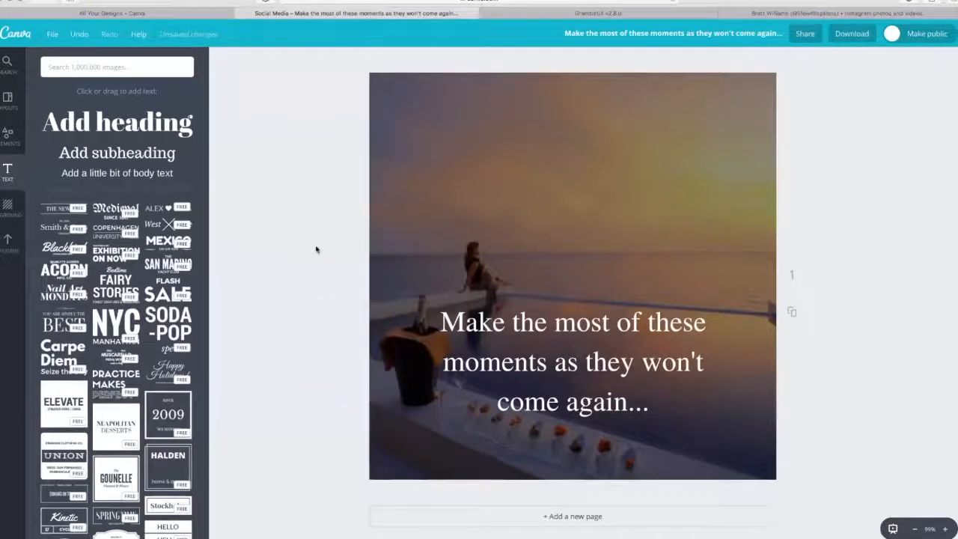
click(127, 178)
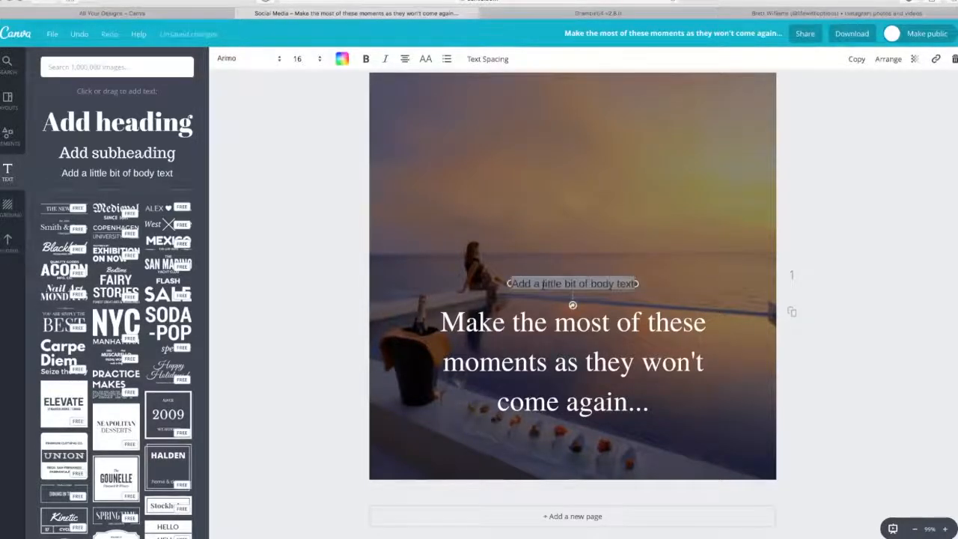
text(@l)
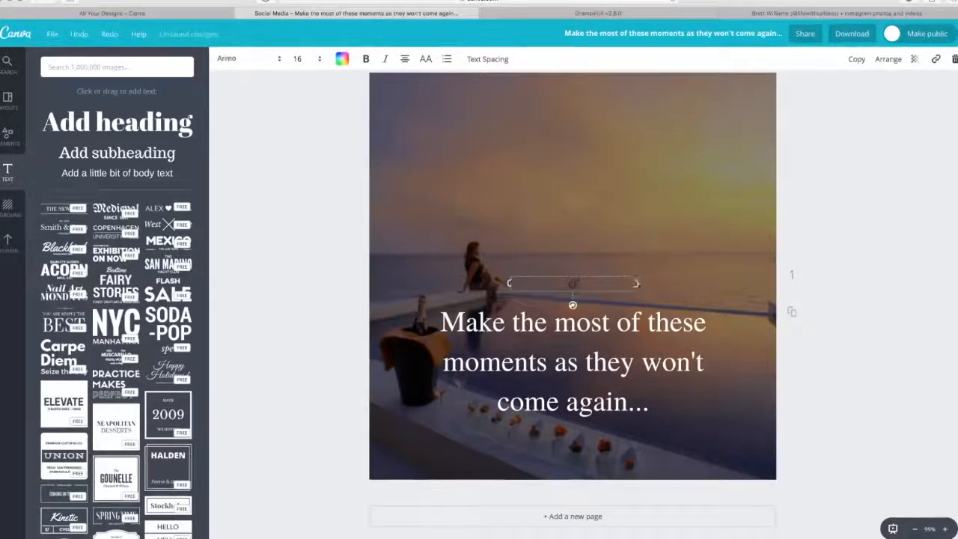
text(ifewithOptions)
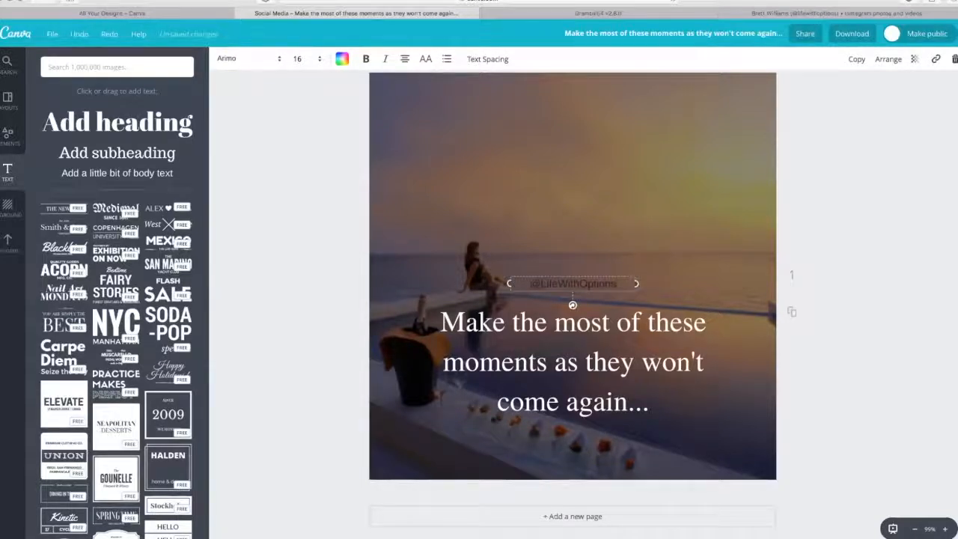
key(ctrl+a)
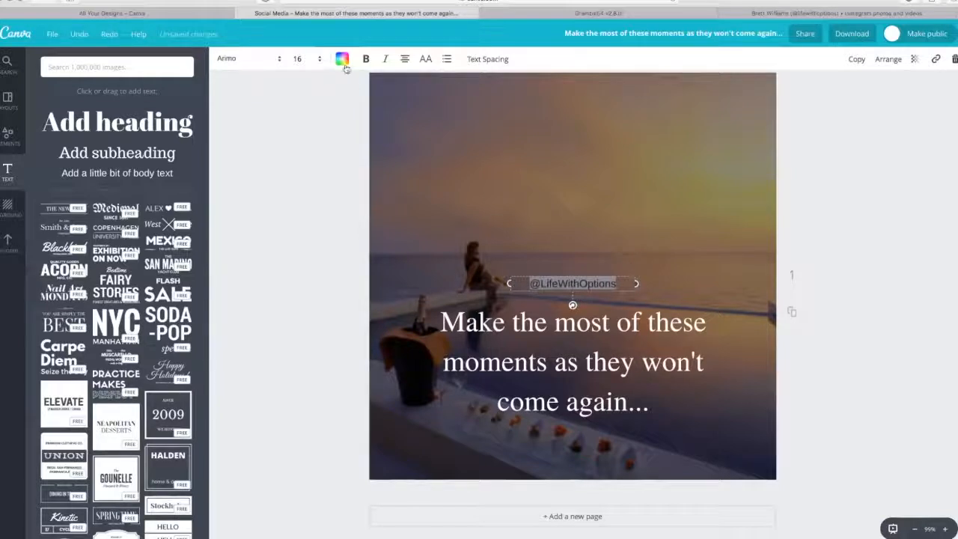
click(341, 59)
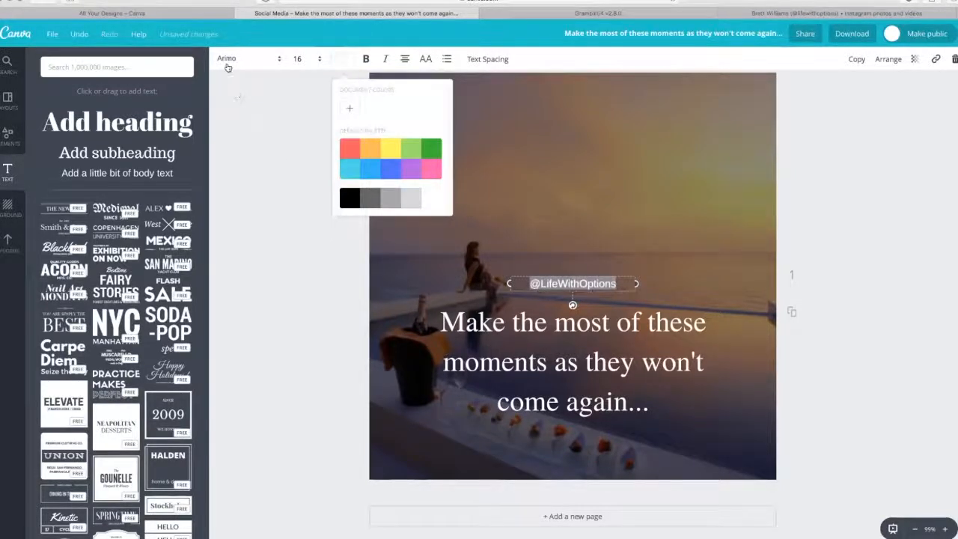
click(238, 59)
scroll(278, 156, down, 20)
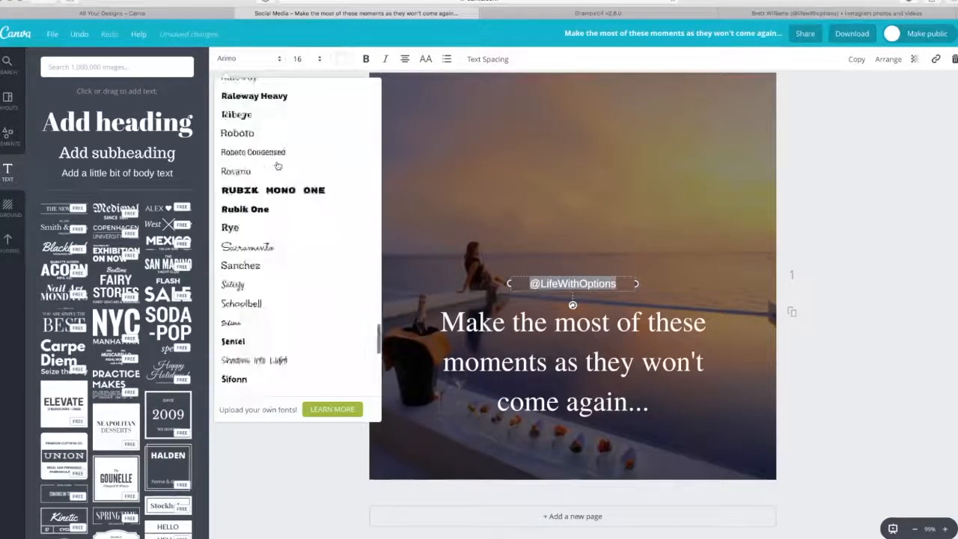
click(292, 157)
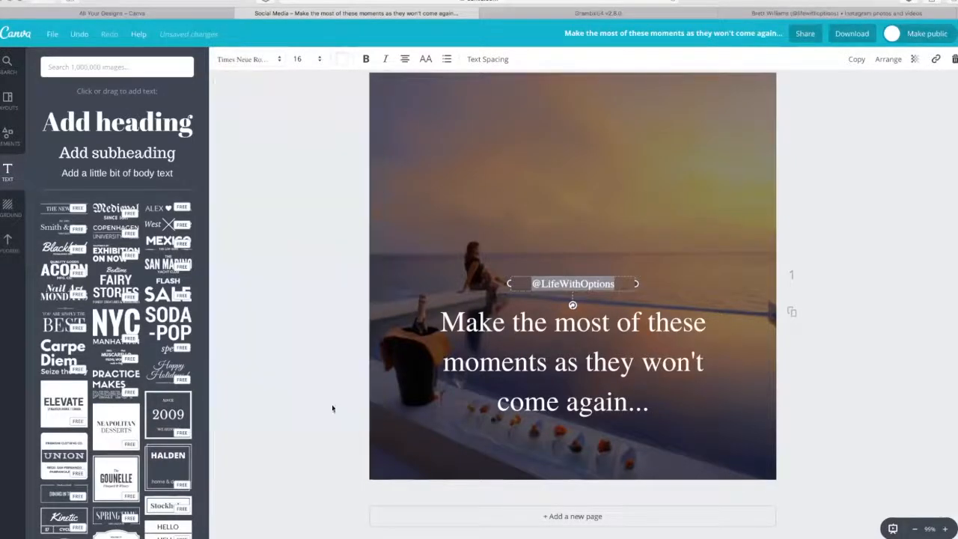
click(332, 287)
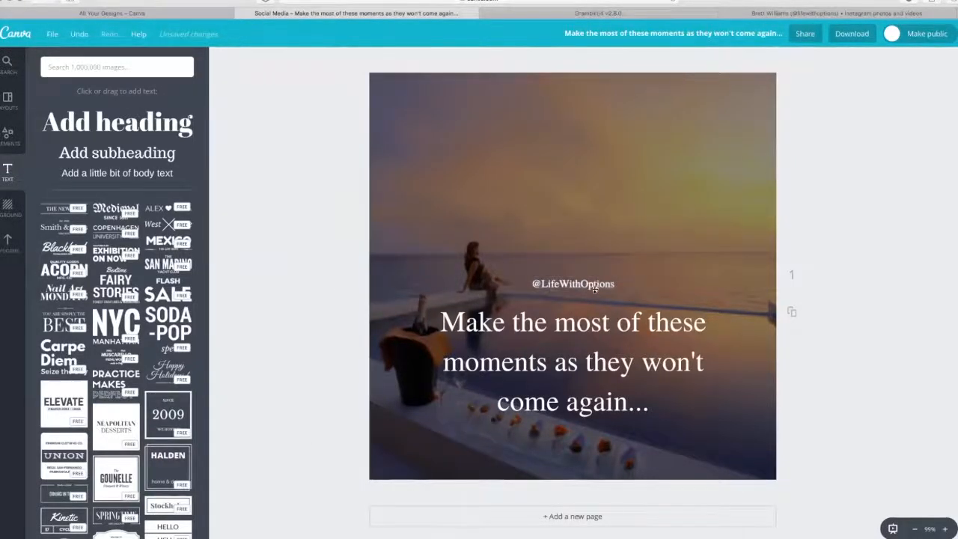
drag(596, 302, 598, 437)
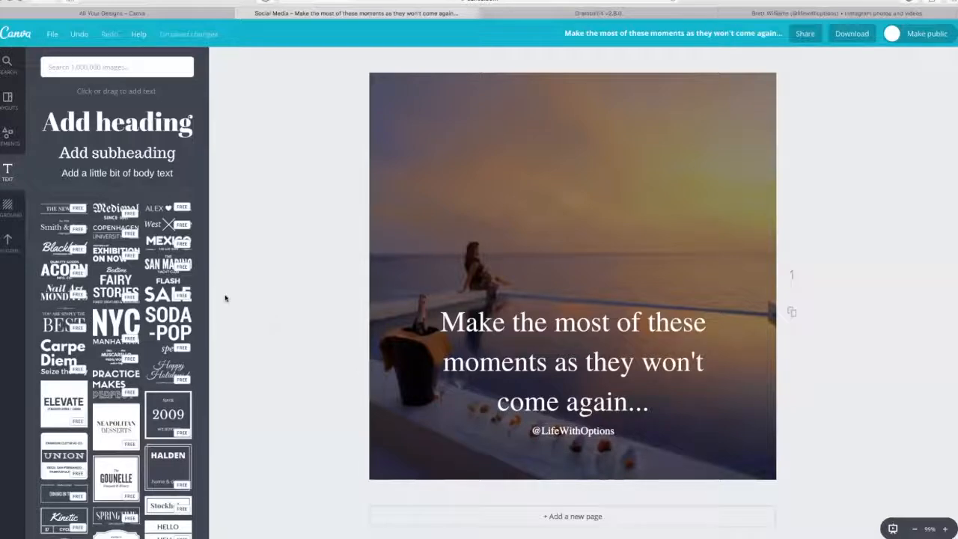
Add the uploaded white circular logo to the canvas and shrink it to about one fifth of the canvas width
click(12, 250)
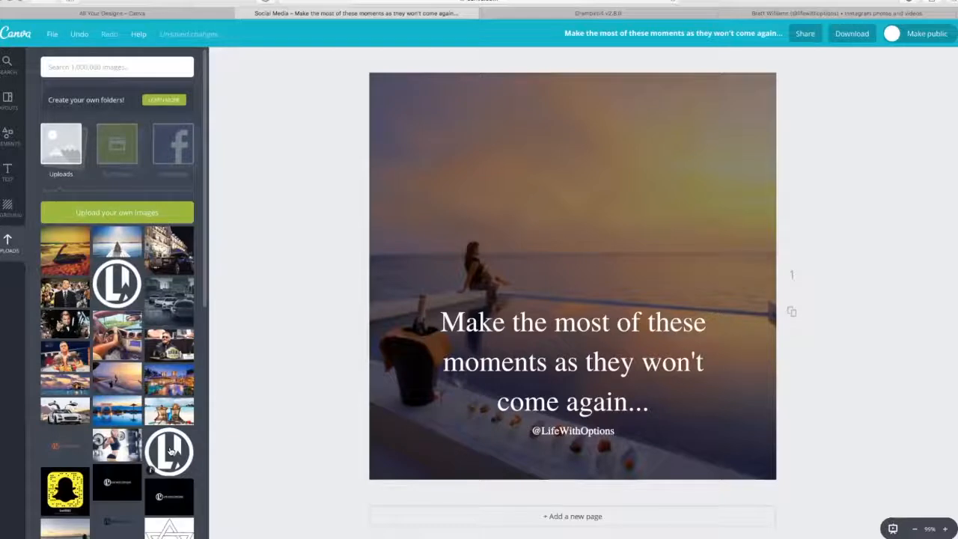
click(170, 450)
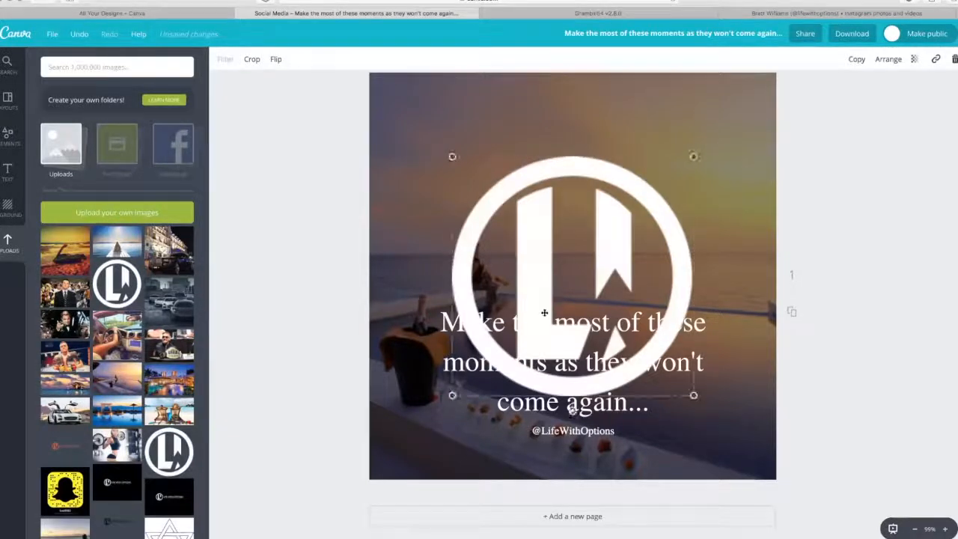
drag(693, 395, 536, 238)
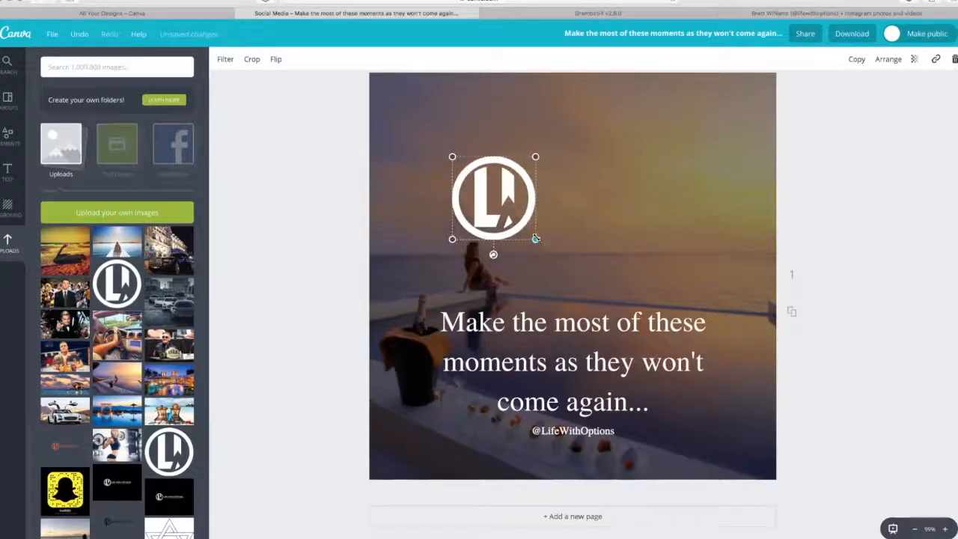
Shrink the logo slightly and centre it horizontally, close above the first line of the quote
drag(526, 198, 605, 244)
drag(616, 282, 595, 257)
drag(597, 256, 597, 259)
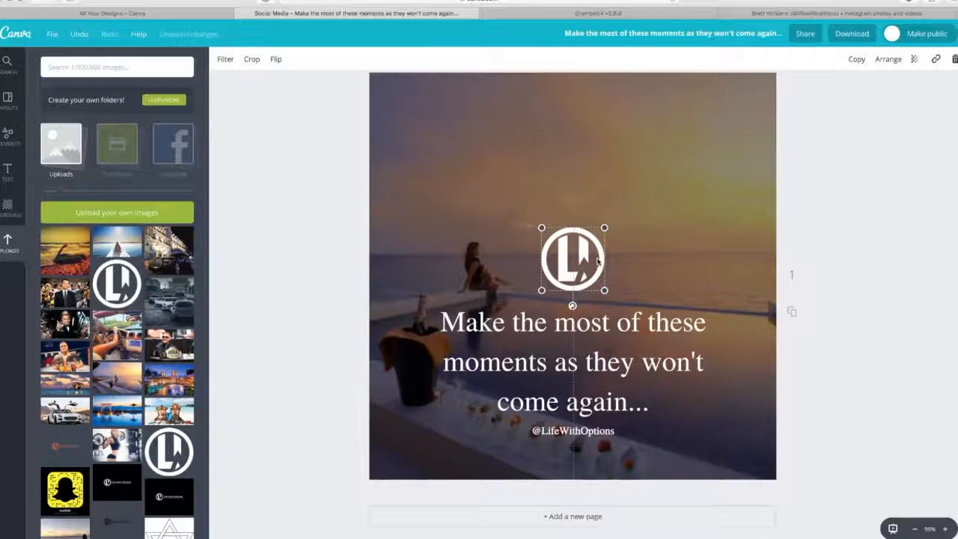
click(295, 274)
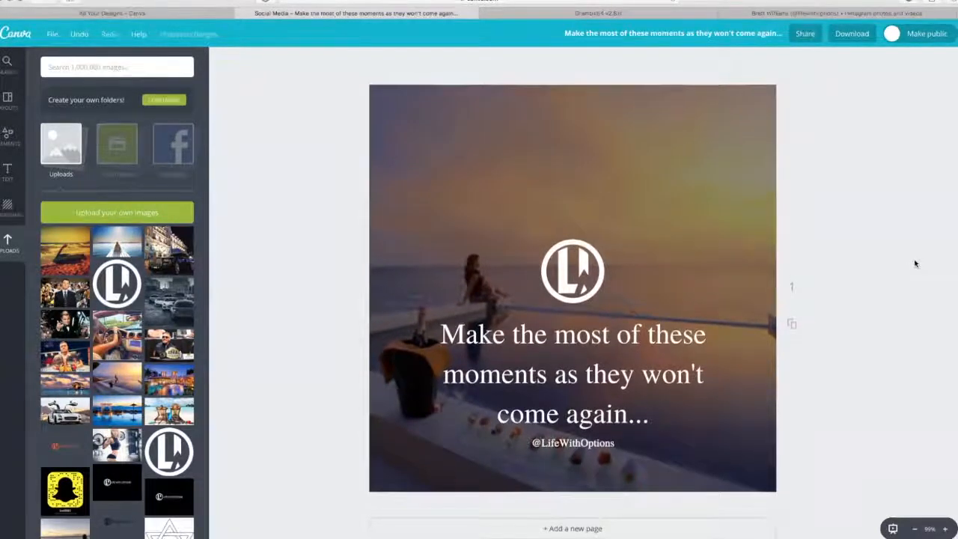
click(603, 276)
drag(602, 276, 604, 282)
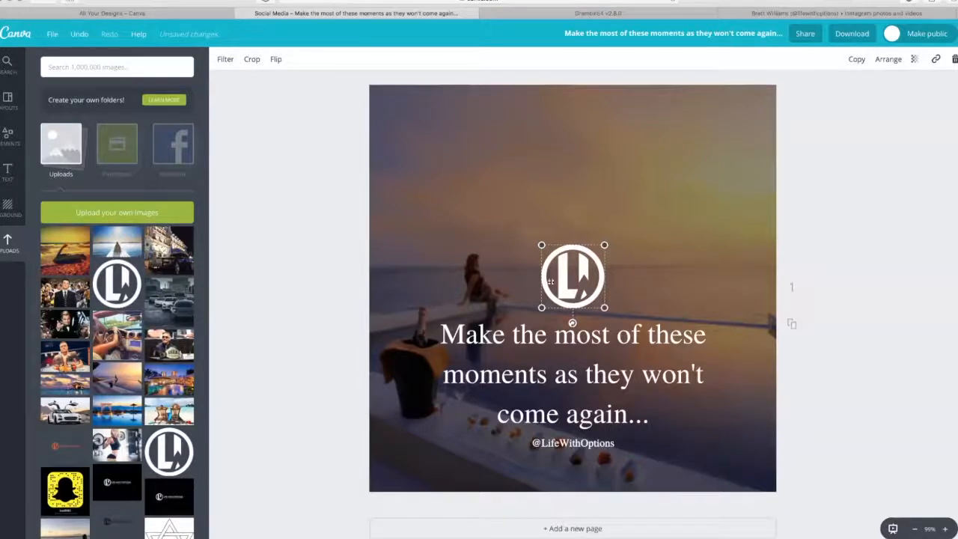
click(332, 247)
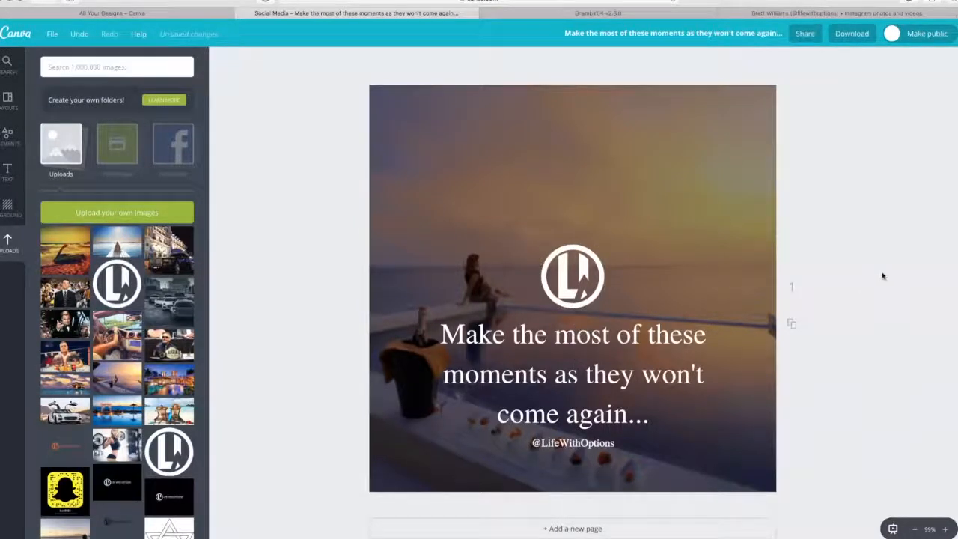
Download the finished design as a JPG
click(865, 37)
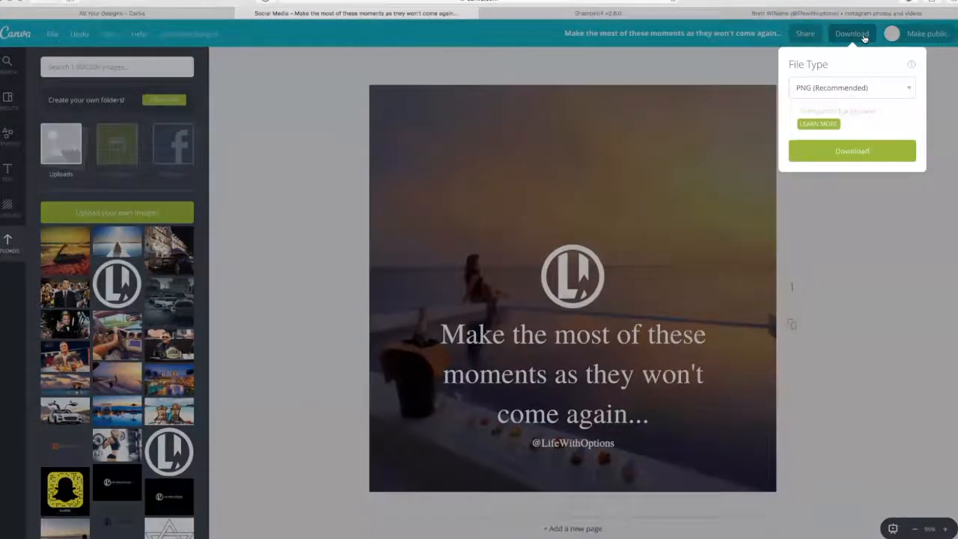
click(868, 88)
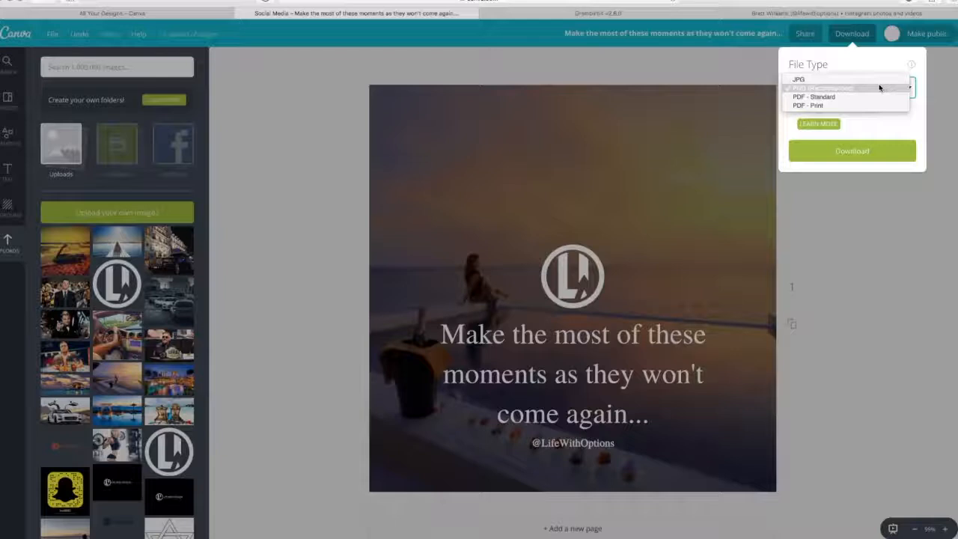
click(849, 85)
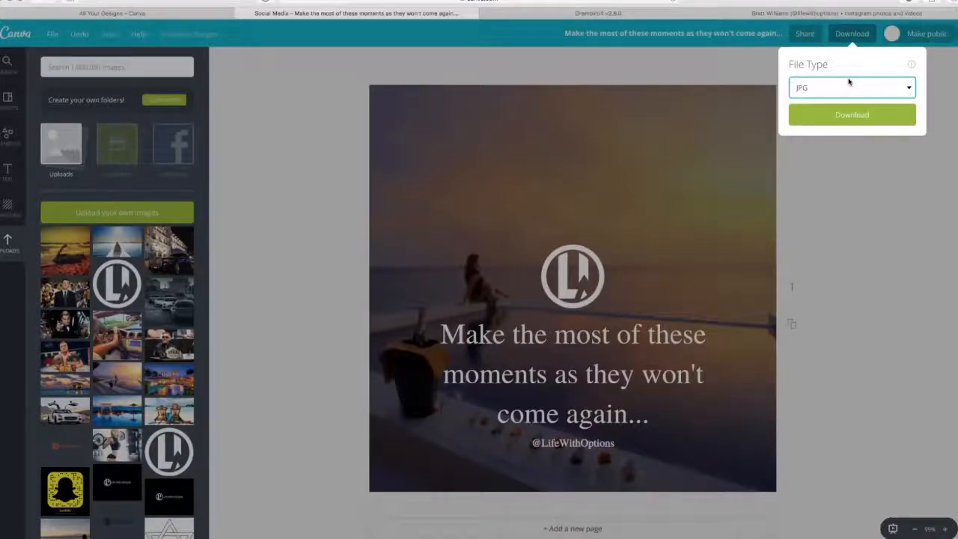
click(852, 117)
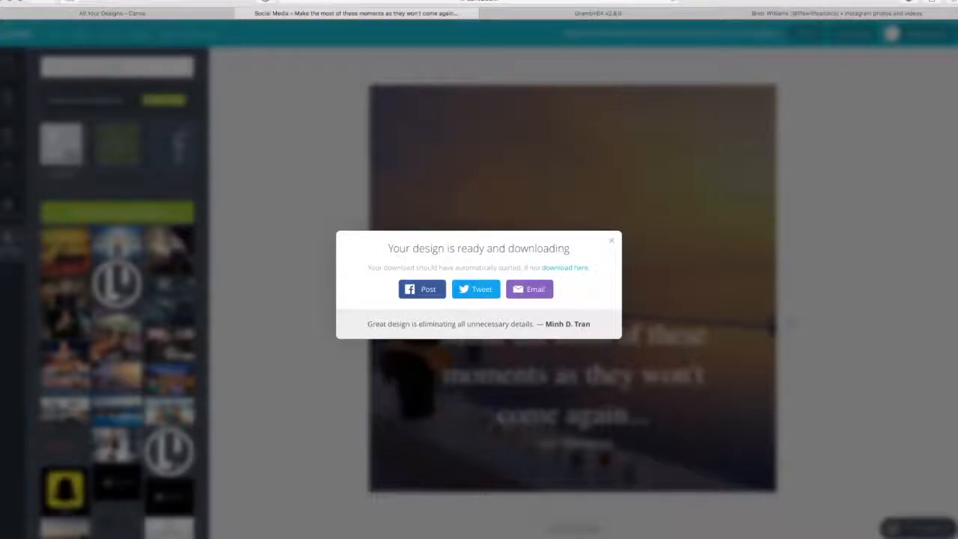
Switch to Gramblr, load the quote image ending in "-2.jpg" from Downloads, and save it through the crop and filter stages
click(640, 16)
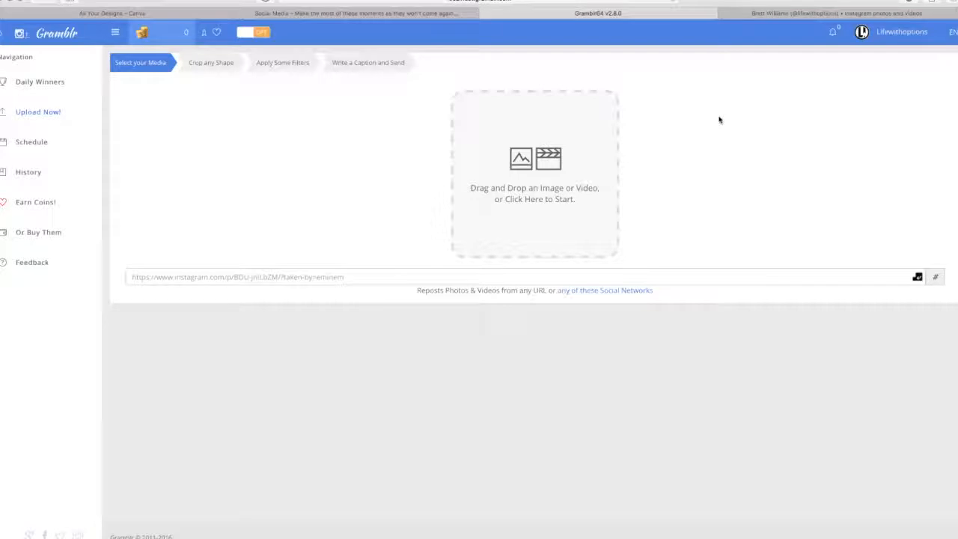
click(911, 36)
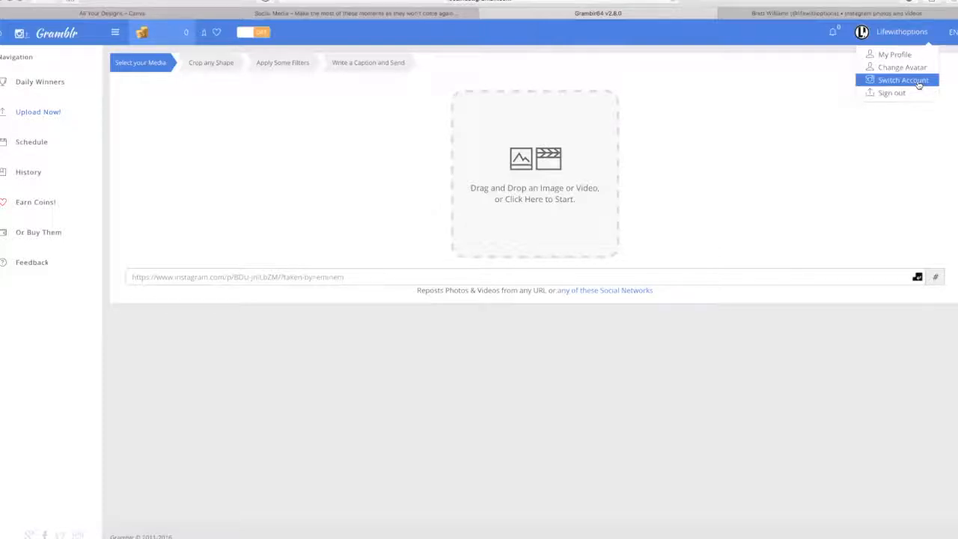
click(791, 112)
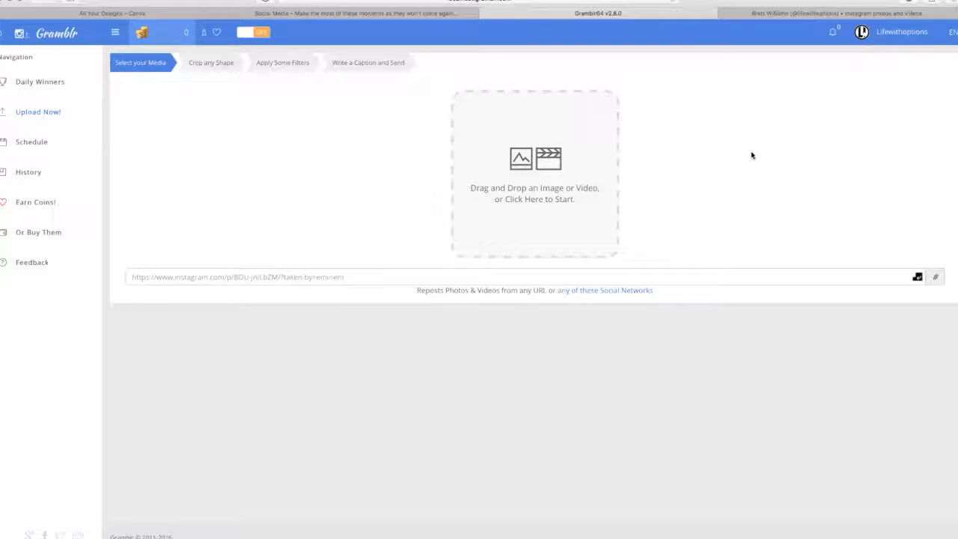
click(530, 163)
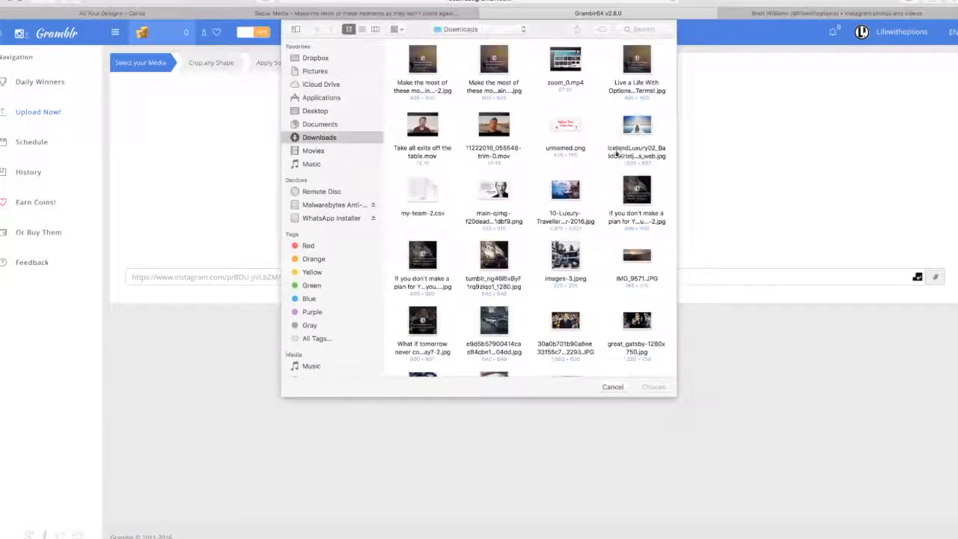
click(431, 66)
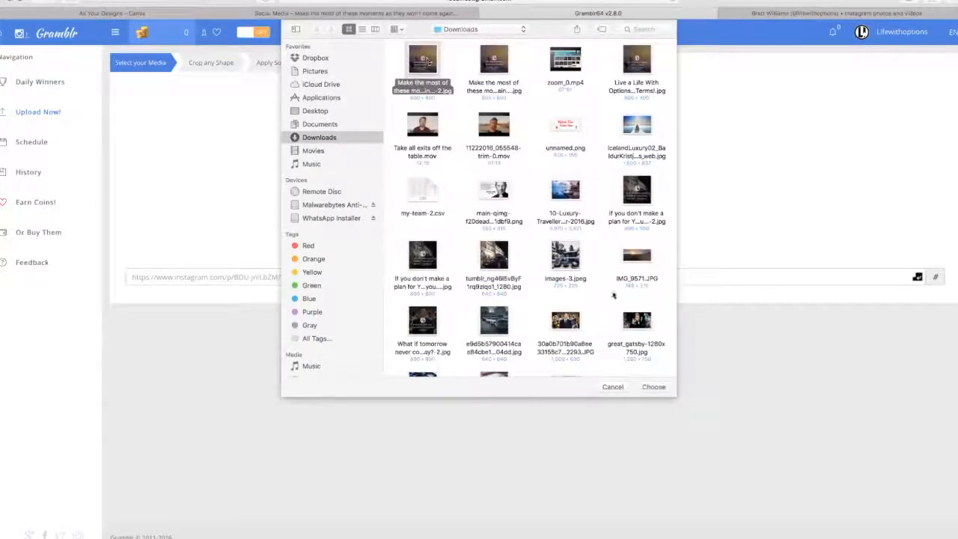
click(654, 388)
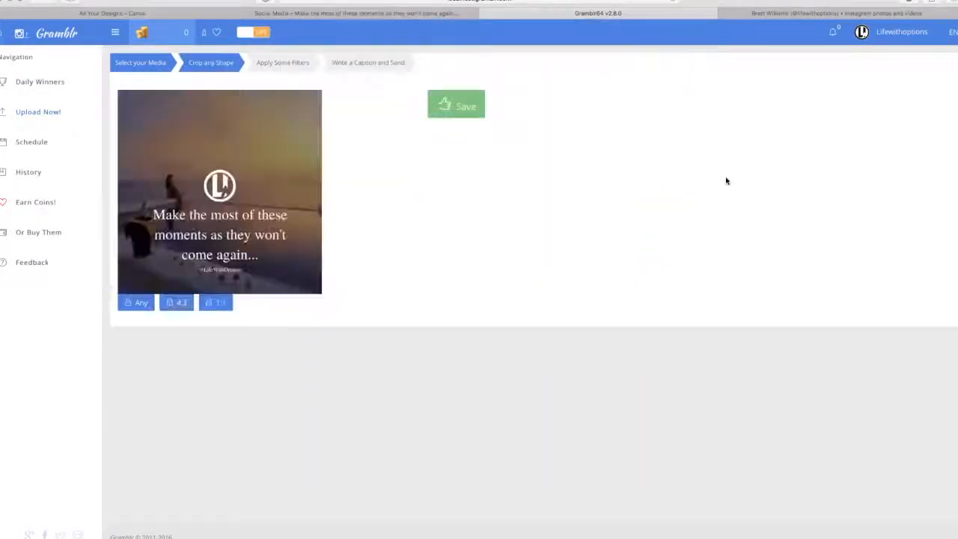
click(449, 105)
click(818, 181)
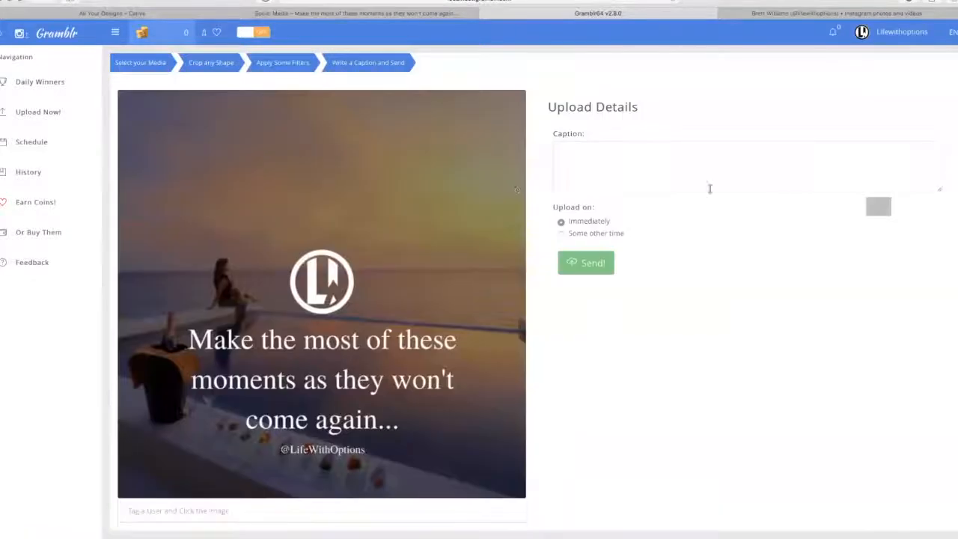
Write the caption "Make the most of these moments as they won't come again..." and start a new line below it
click(613, 164)
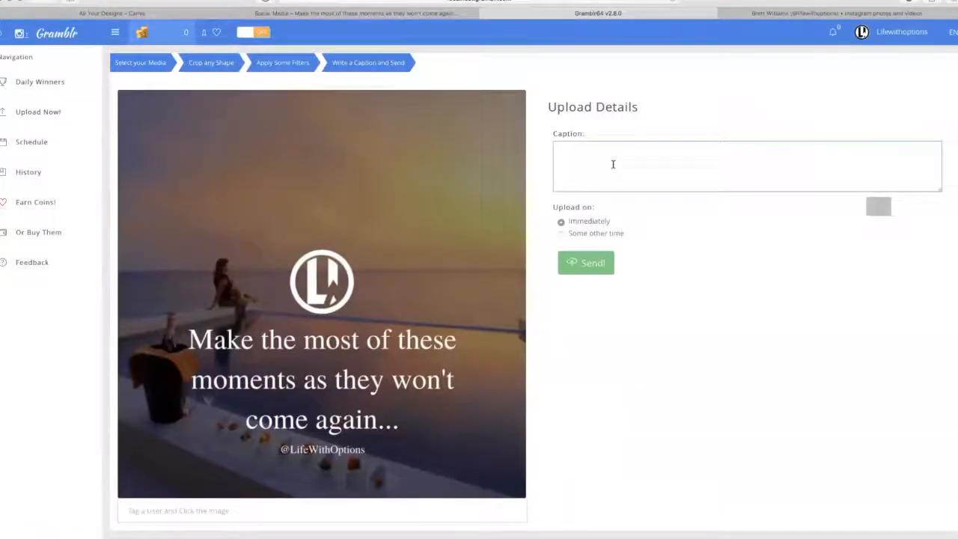
text(Make the most of these moments as they won't come again...)
key(BackSpace)
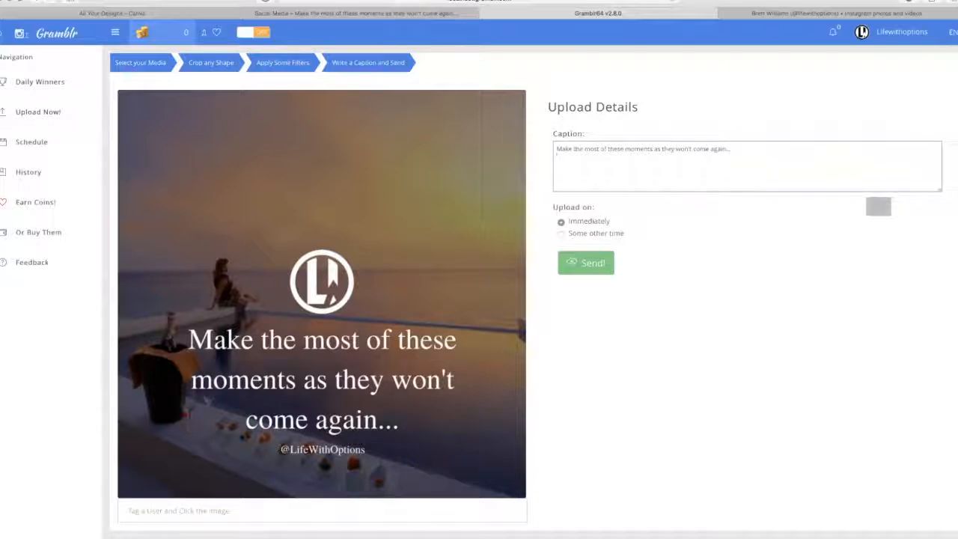
Copy the text below the quote from the newest Instagram post's caption, append it to the Gramblr caption, and send the post immediately
click(814, 15)
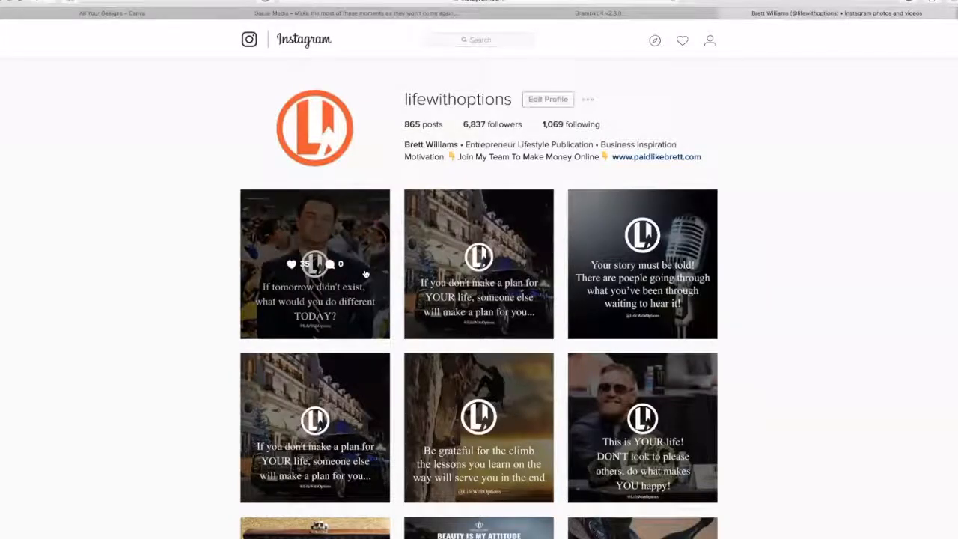
click(257, 310)
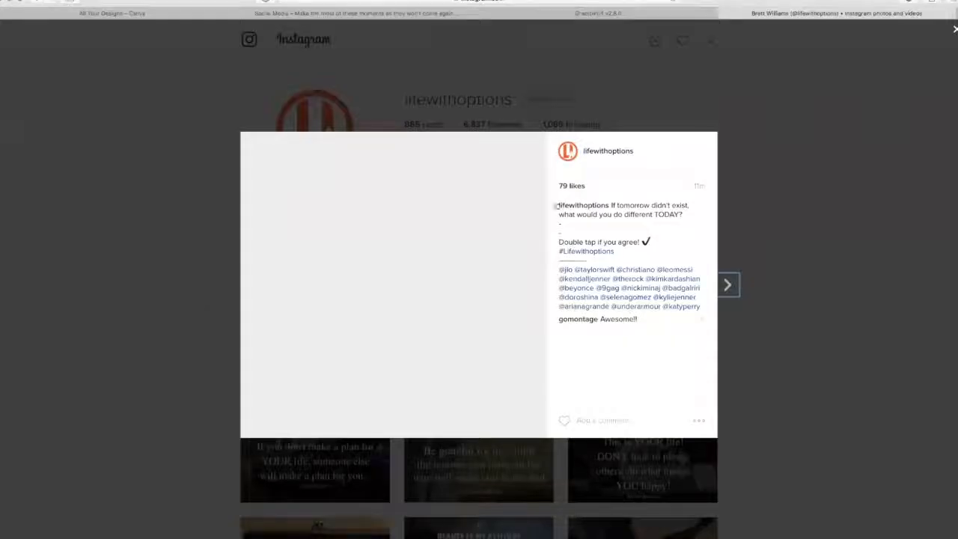
drag(560, 221, 708, 306)
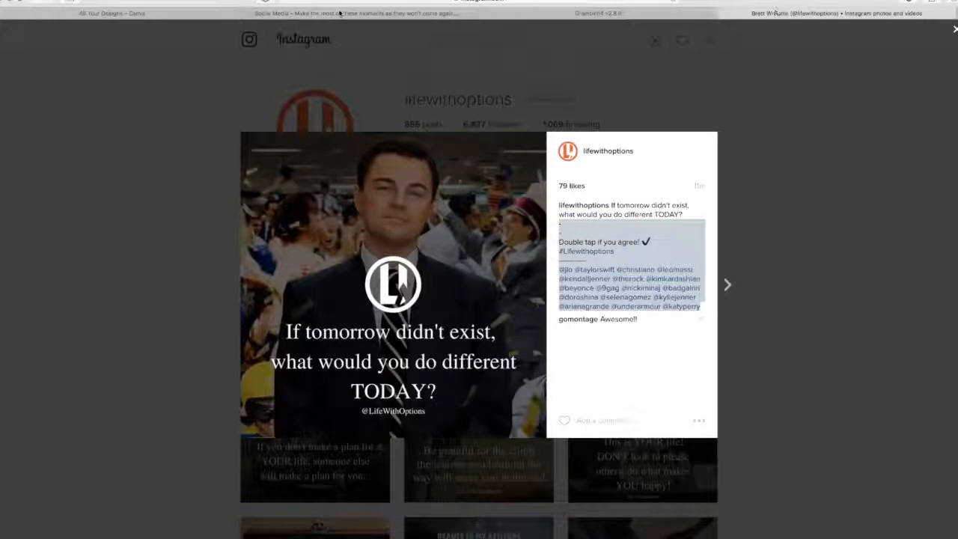
click(628, 15)
click(696, 144)
key(ctrl+v)
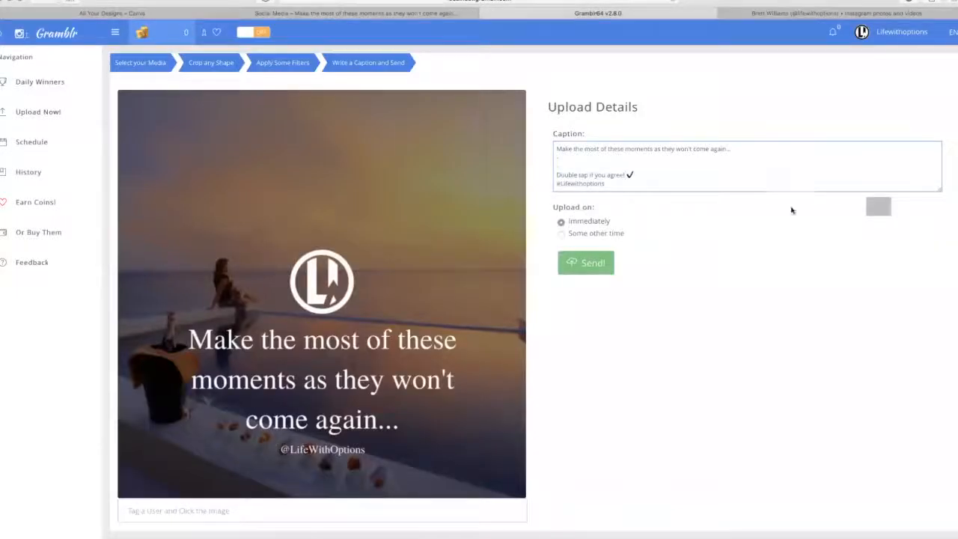
click(592, 263)
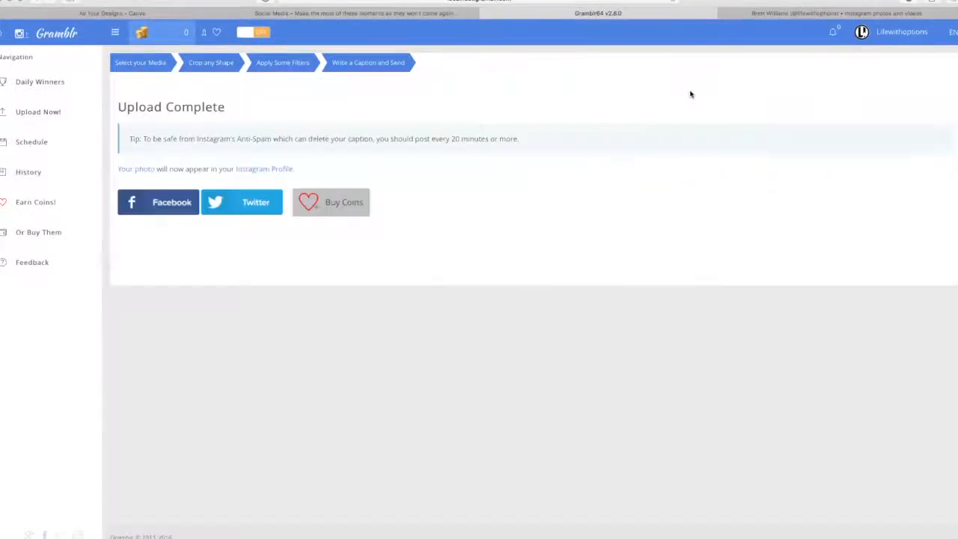
Return to Instagram, reload the profile and view the new quote post with its caption, closing it when done
click(825, 13)
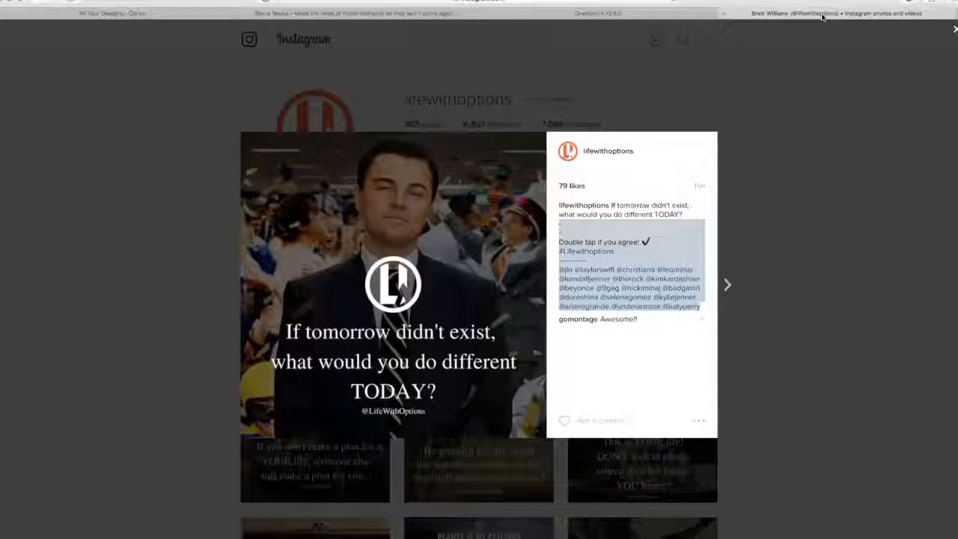
click(826, 148)
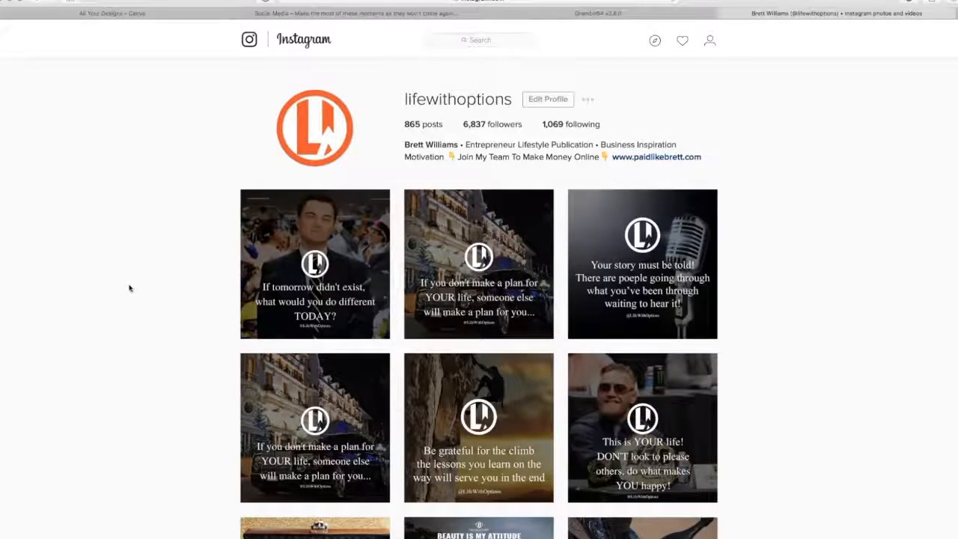
click(672, 2)
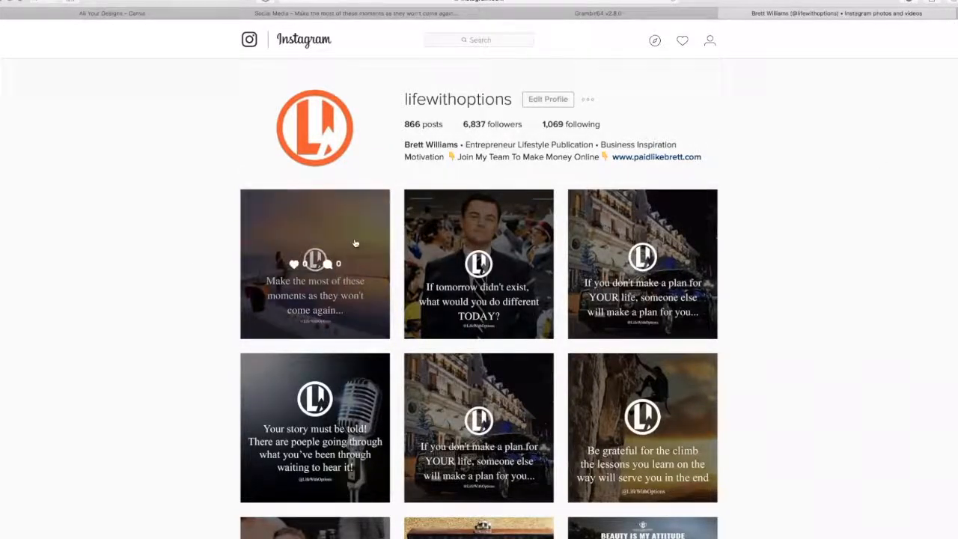
click(314, 277)
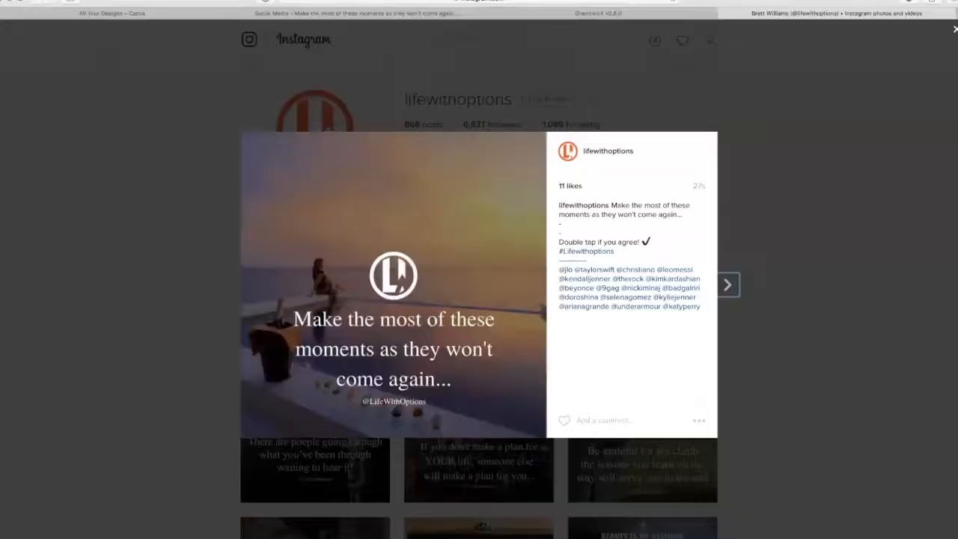
click(767, 213)
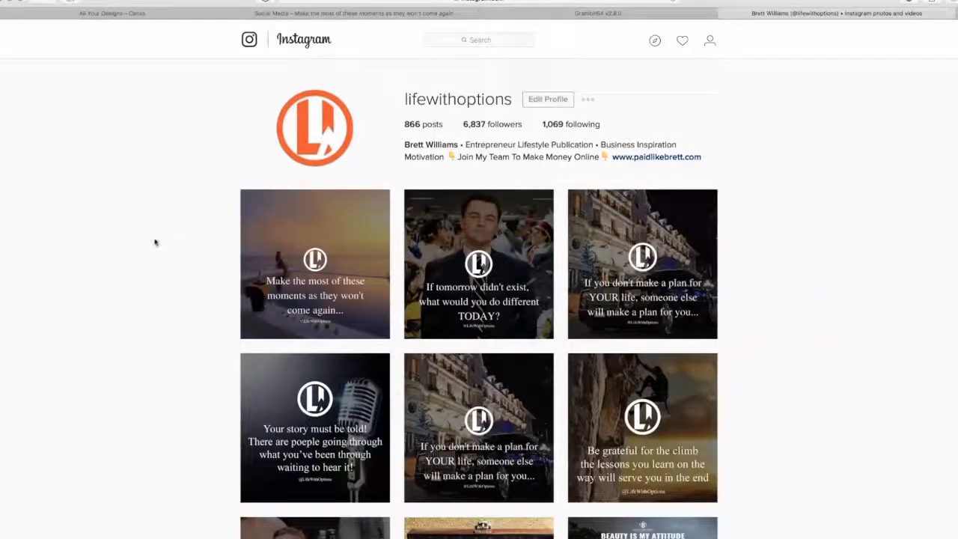